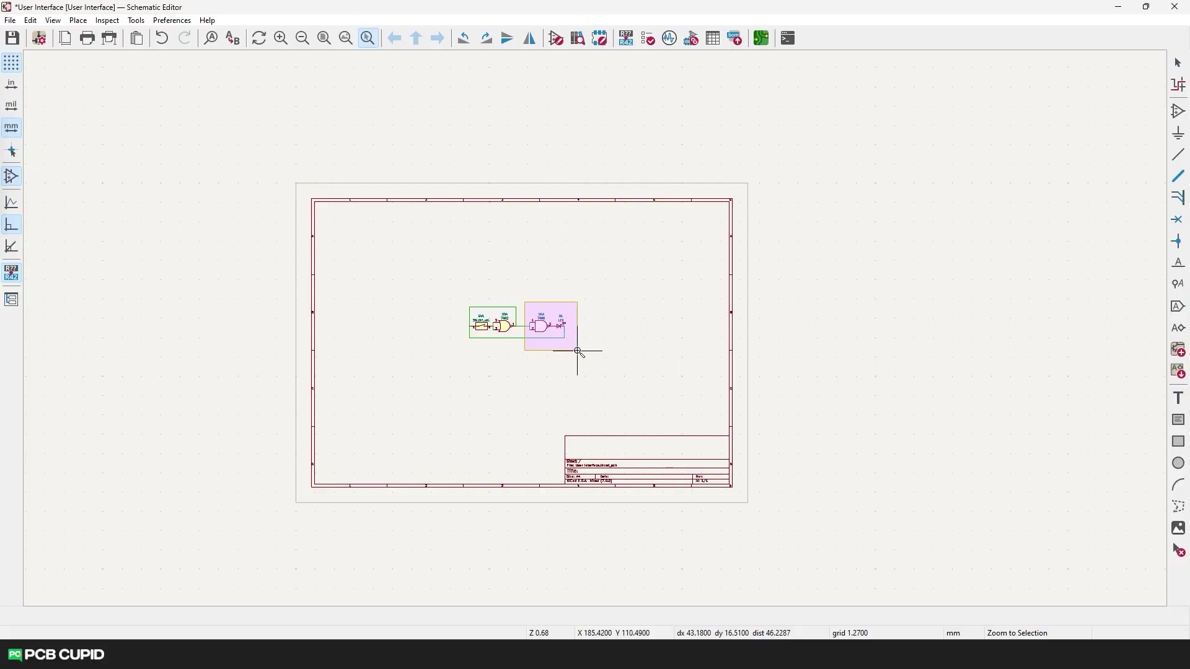
- Minimize the pcb cupid.png breadboard photo in Windows Photos to reveal the empty schematic sheet
drag(577, 351, 578, 351)
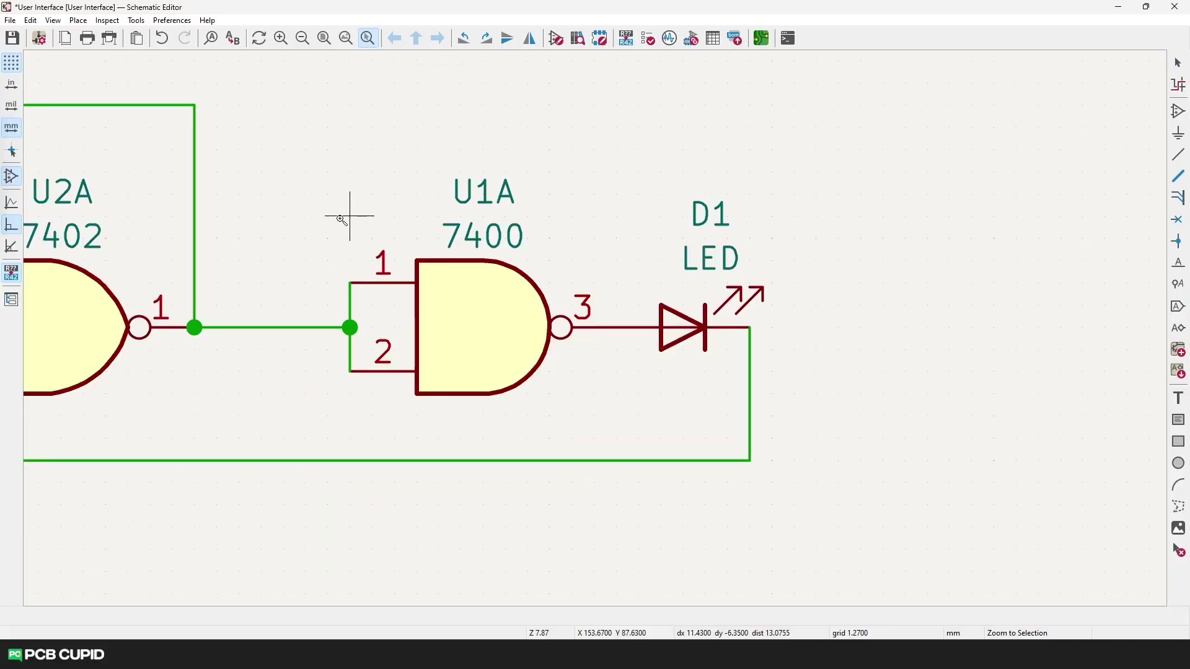
scroll(585, 334, down, 3)
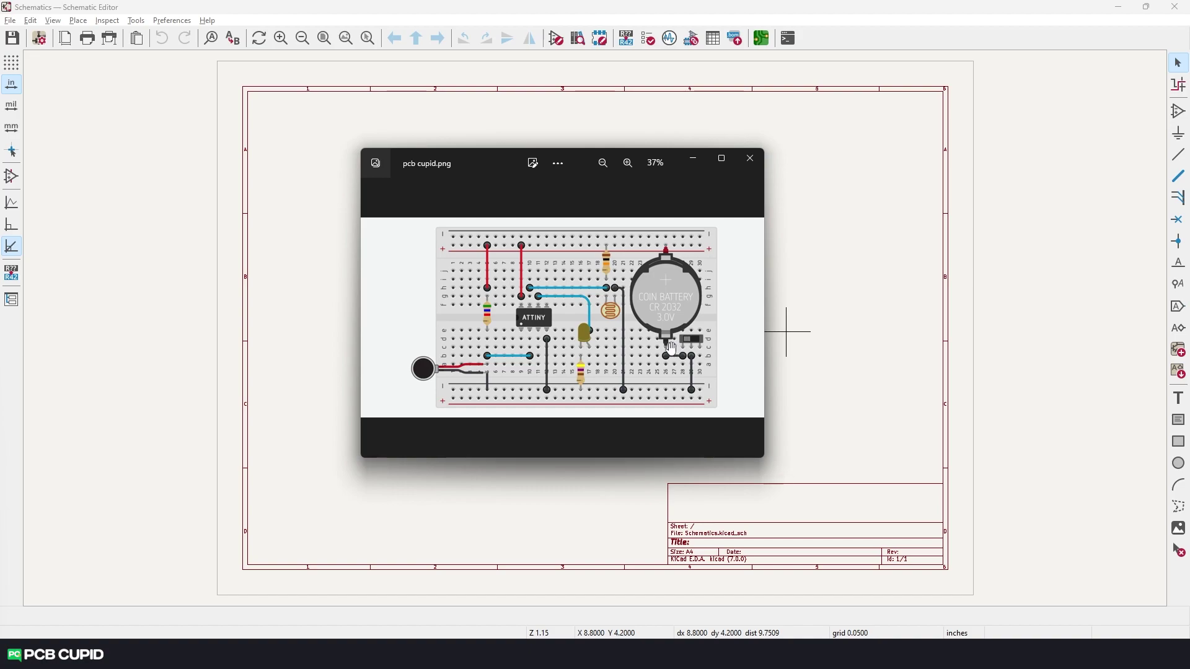
click(685, 162)
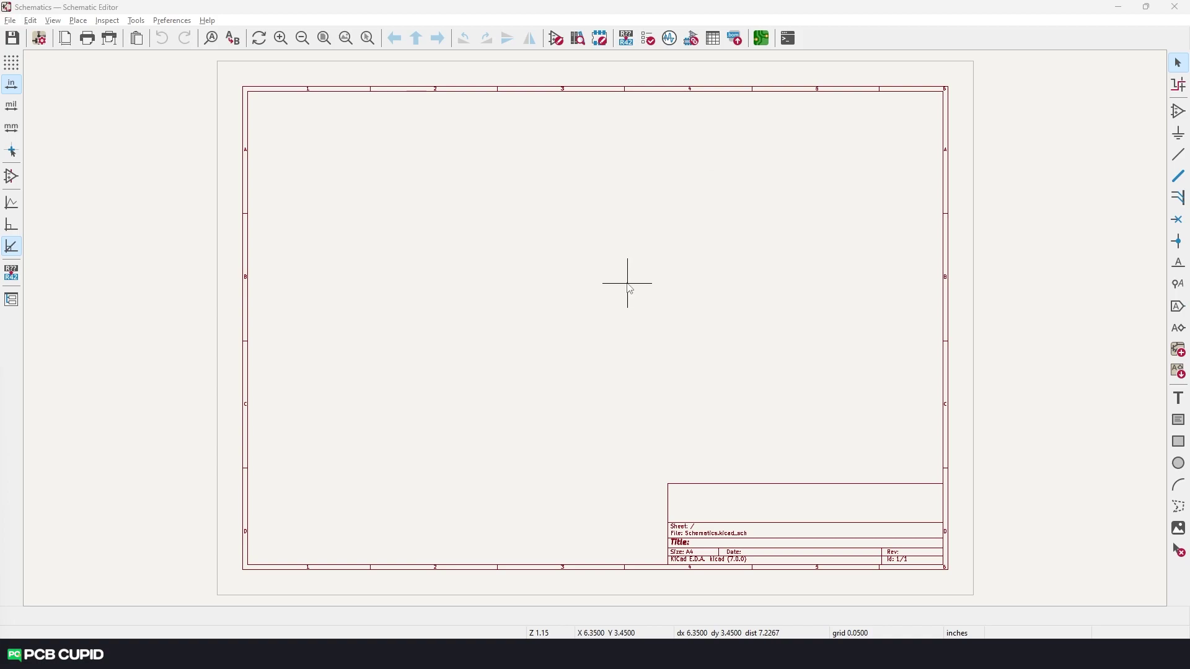
- Open the Choose Symbol dialog and move it to the centre of the screen
key(a)
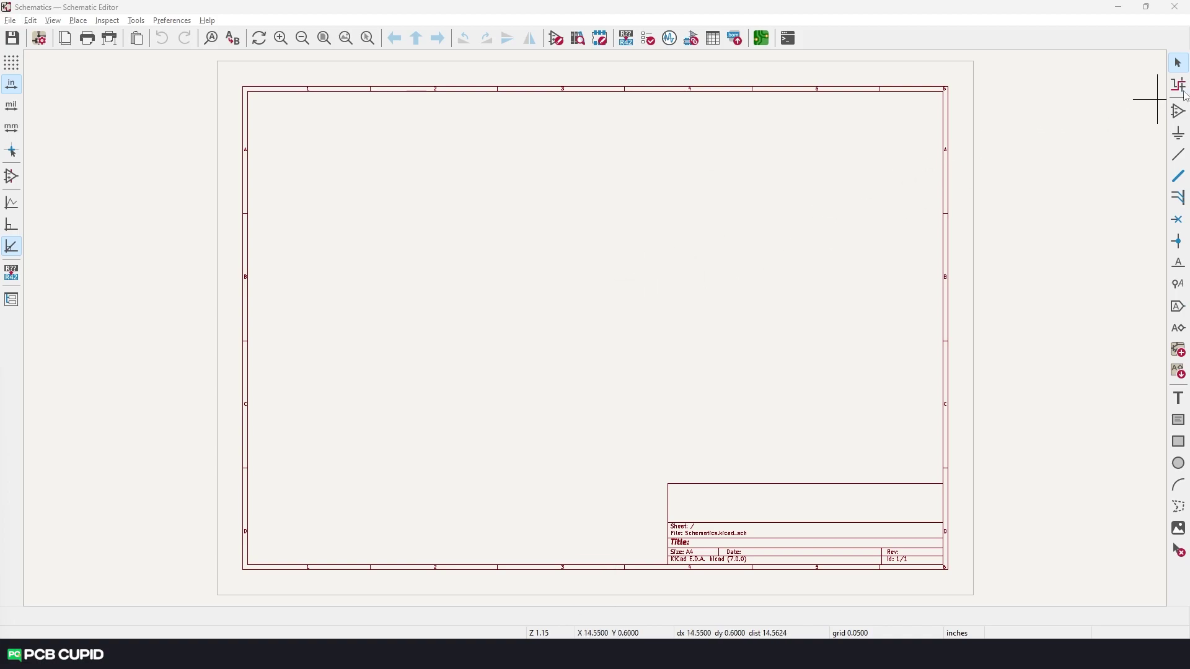
click(1180, 112)
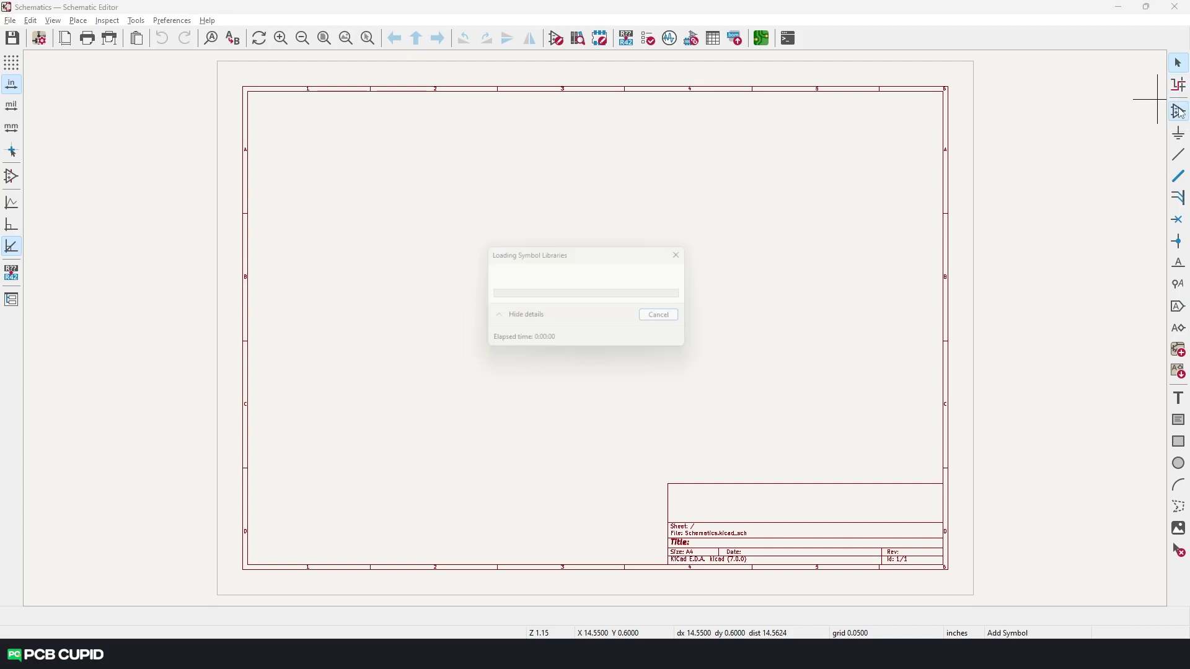
drag(344, 68, 635, 135)
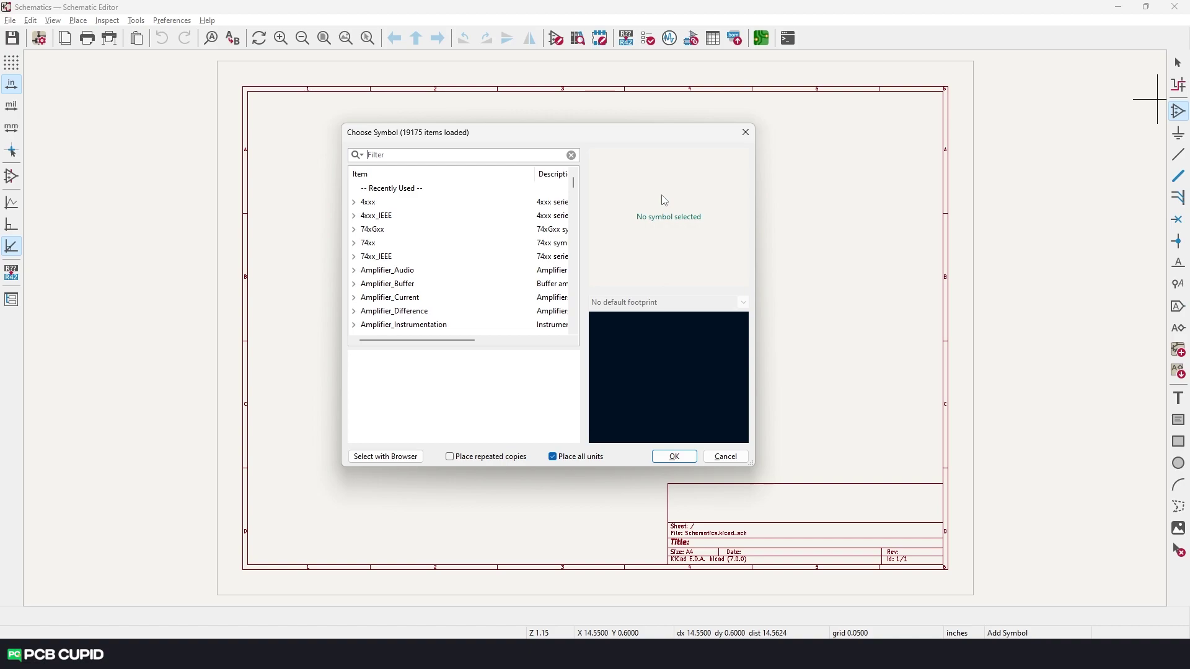
scroll(432, 246, down, 4)
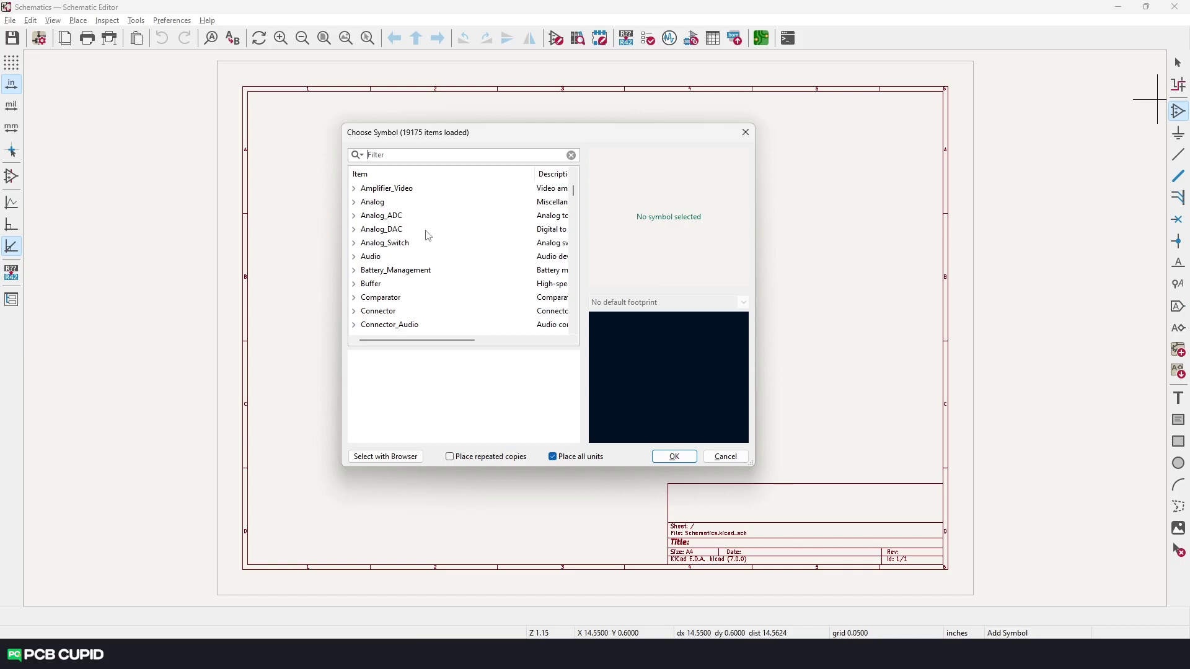
- Search the symbol library for R and confirm the R (Resistor) symbol
click(405, 155)
text(r)
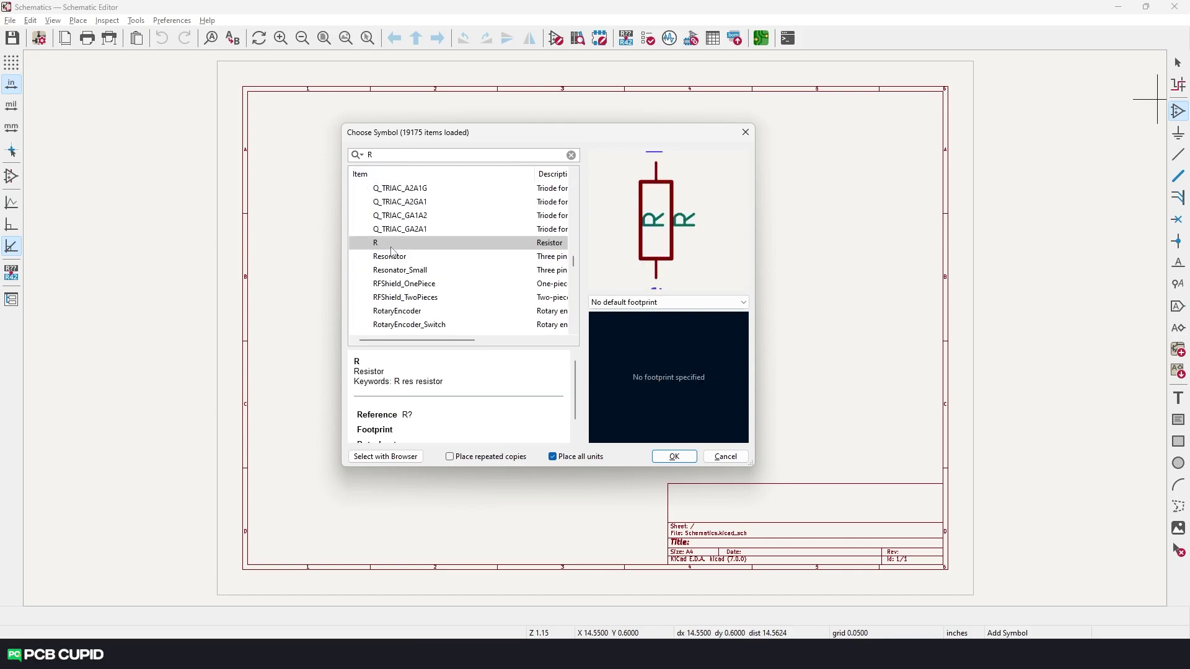
double_click(370, 155)
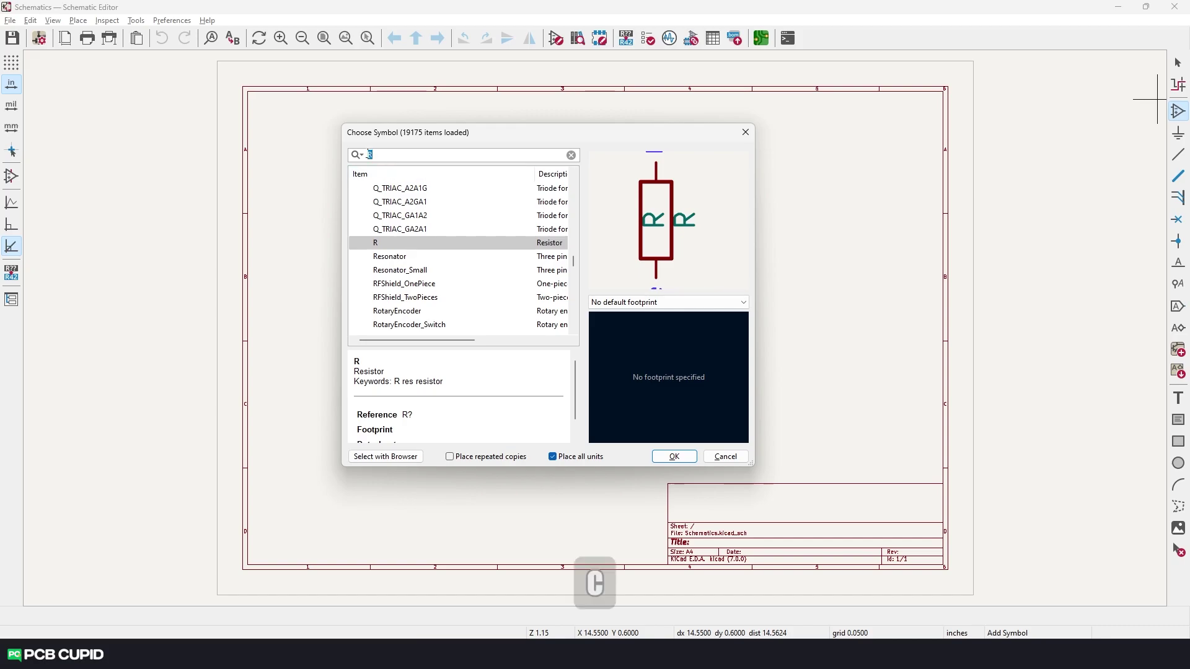
text(C)
key(BackSpace)
text(D)
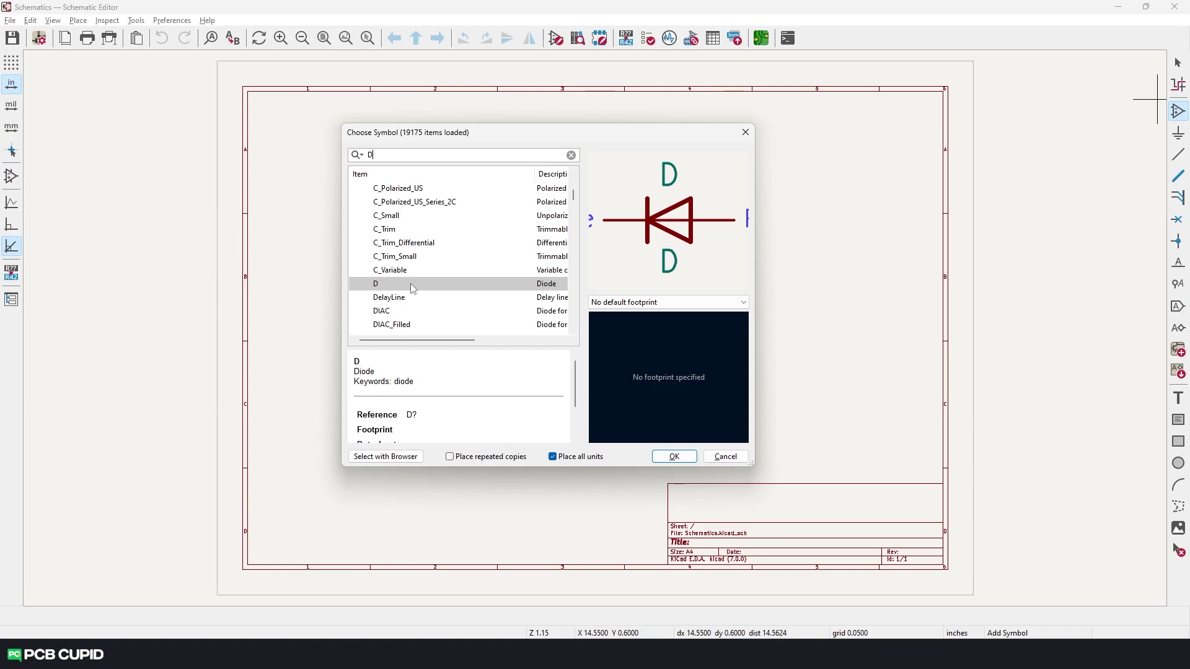
double_click(371, 155)
key(r)
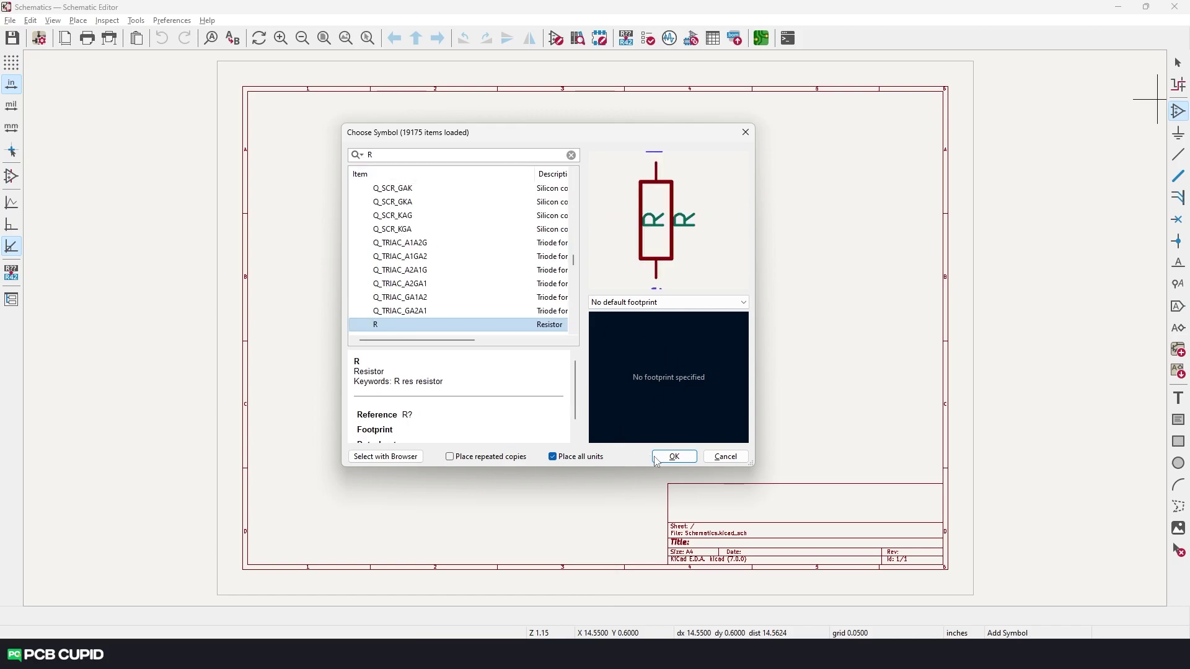
click(674, 456)
scroll(593, 328, up, 5)
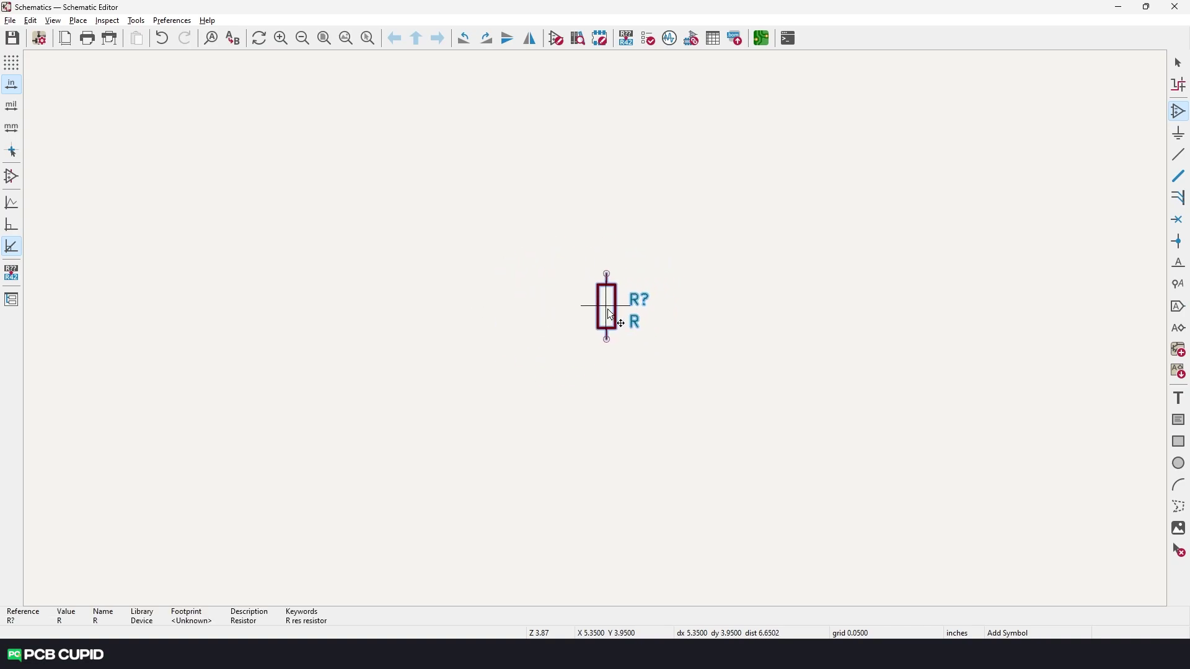
- Place resistor R? on the sheet and reopen the Choose Symbol dialog
click(608, 307)
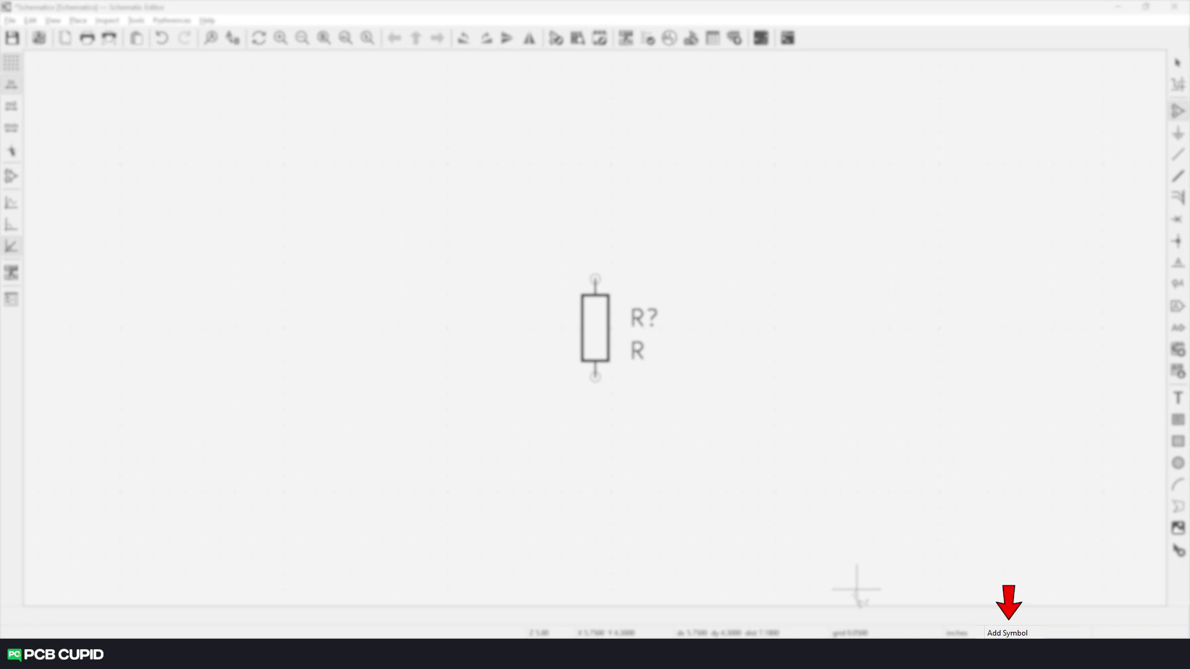
key(Escape)
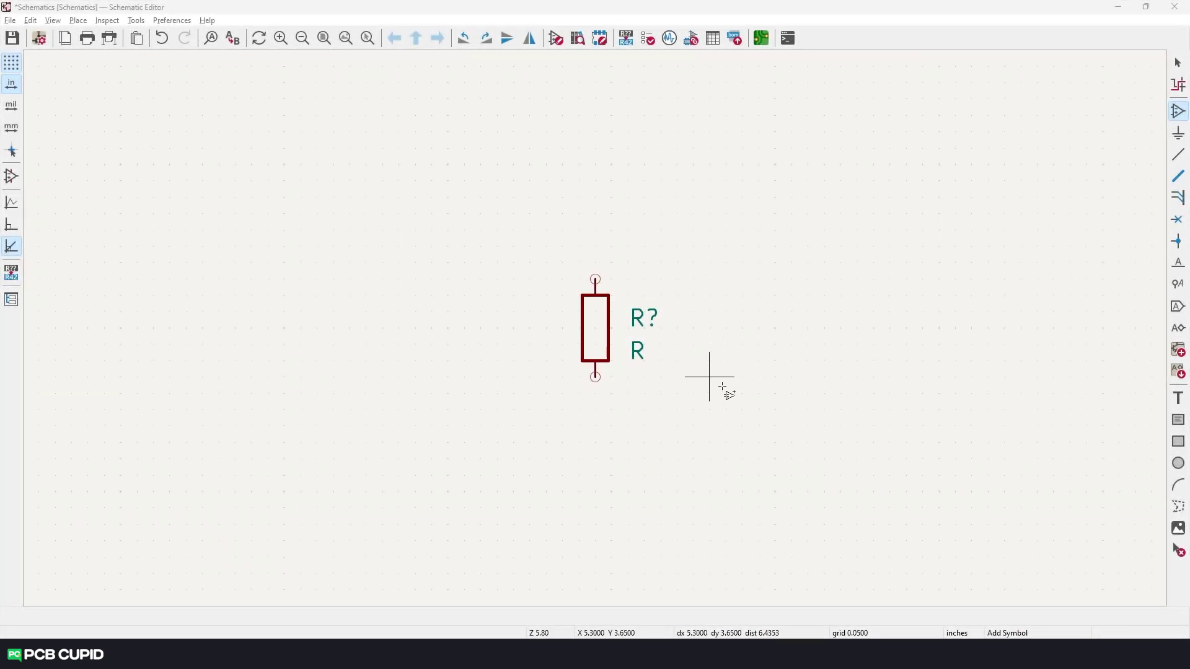
click(484, 360)
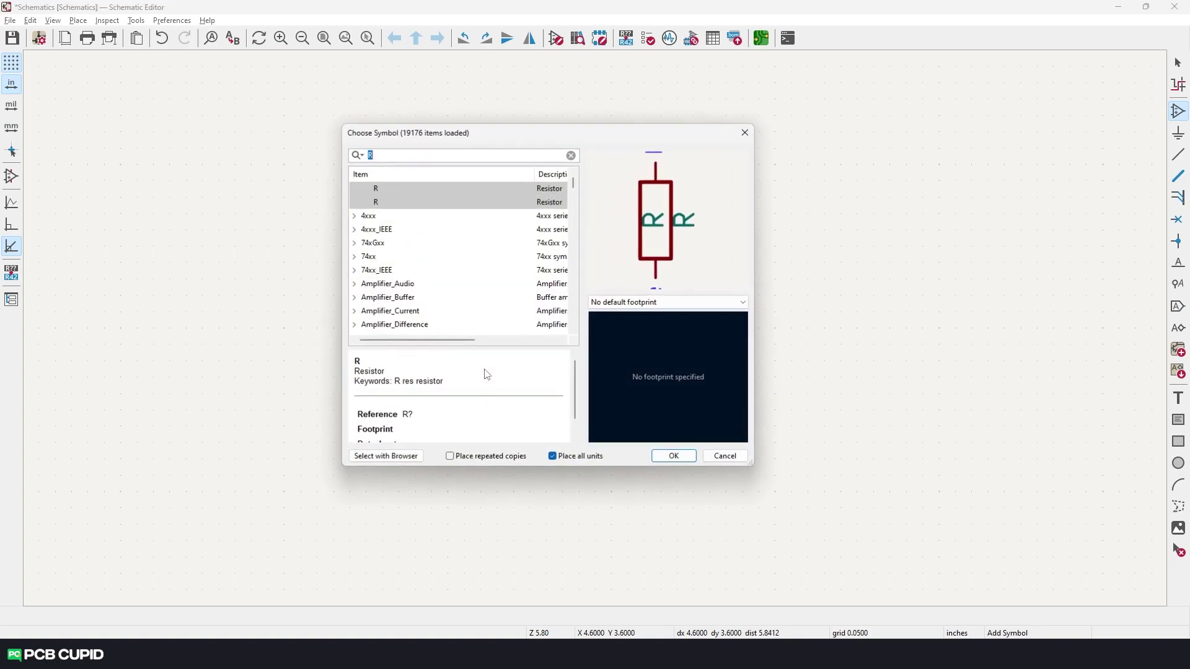
- Add another R from Recently Used, rotated horizontal, left of the first resistor
double_click(379, 202)
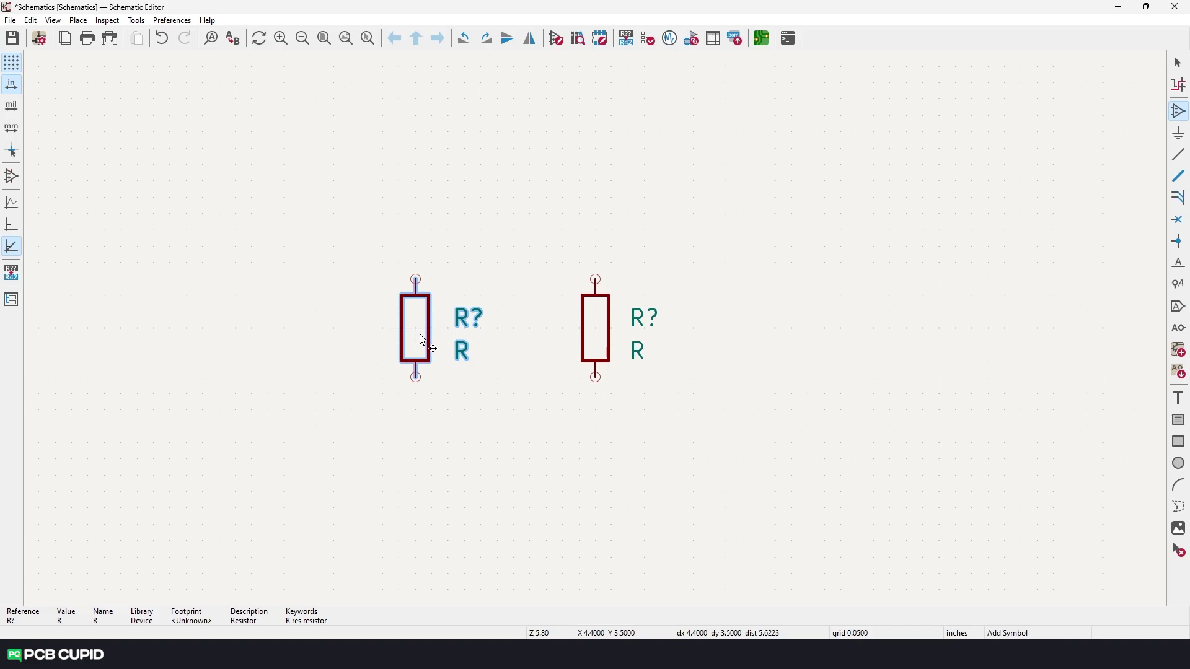
key(r)
key(r)
key(r)
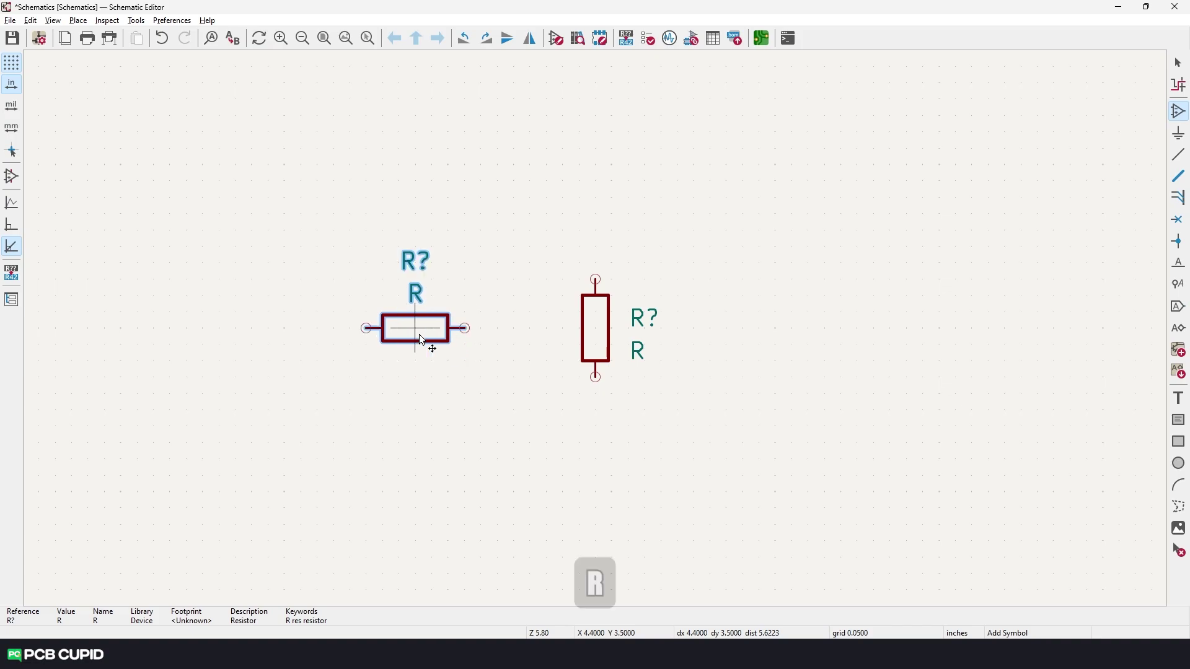
key(r)
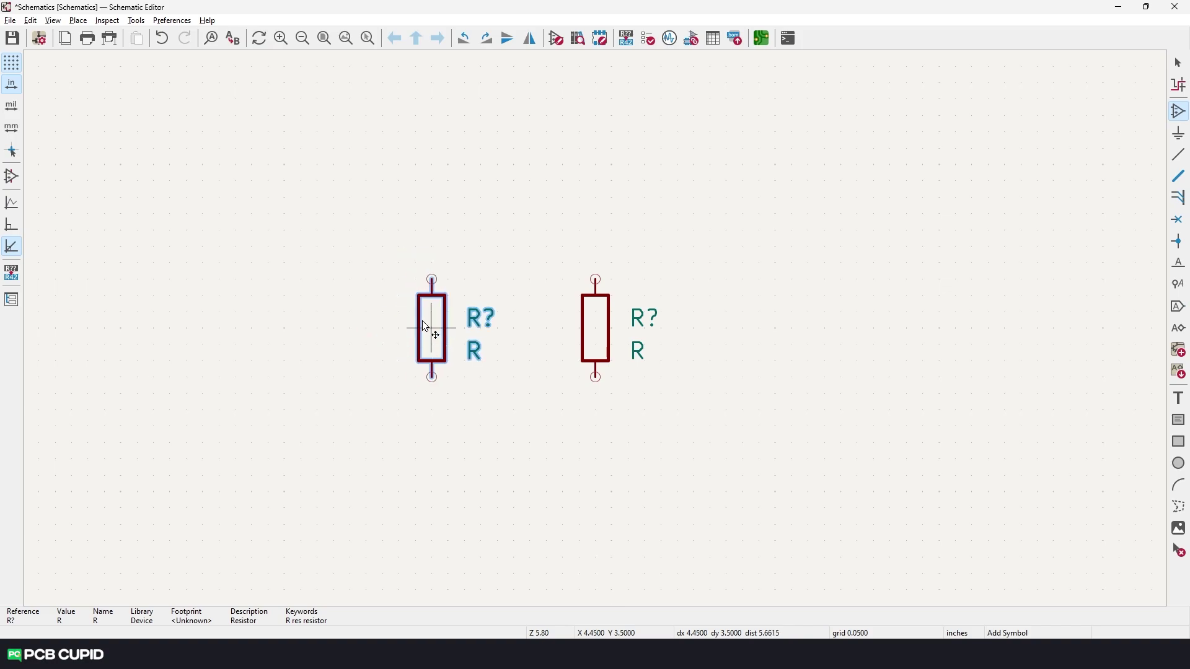
key(r)
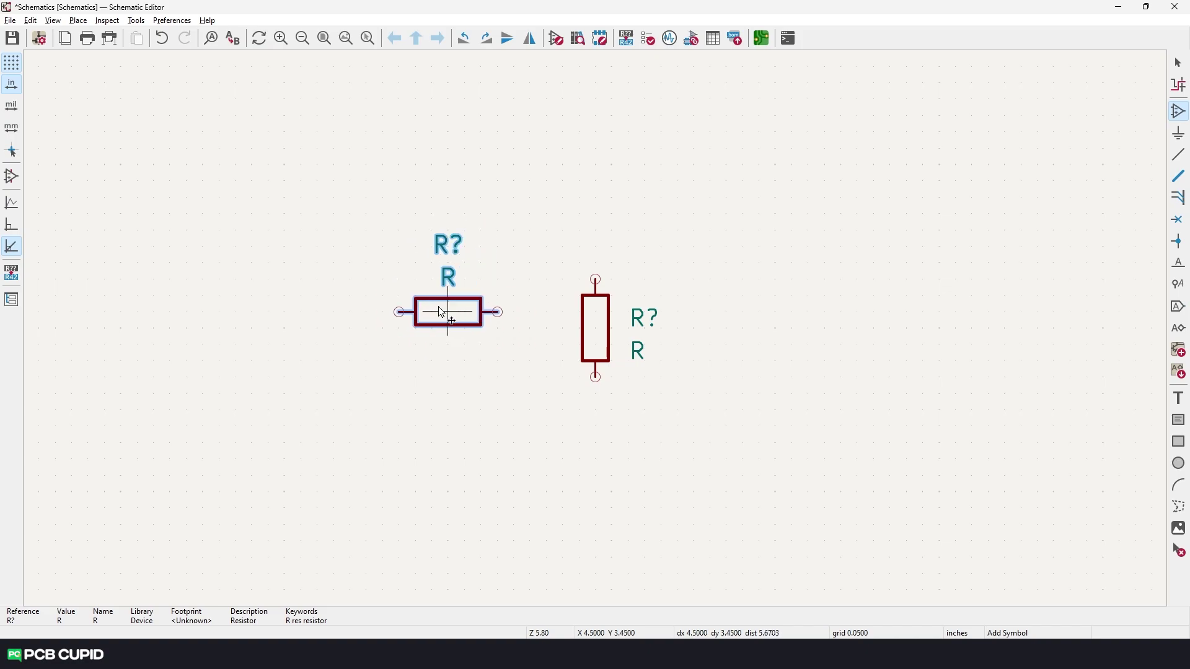
click(443, 287)
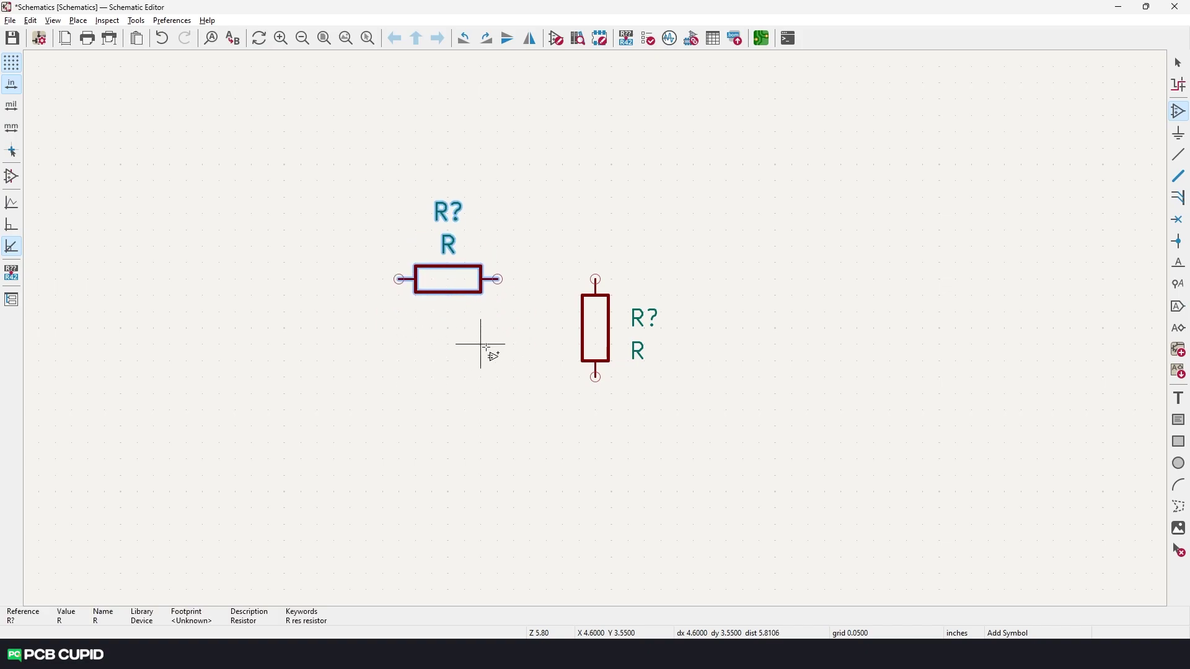
- Move the second resistor to stand vertically directly above the first, joining them in series
key(Escape)
key(Escape)
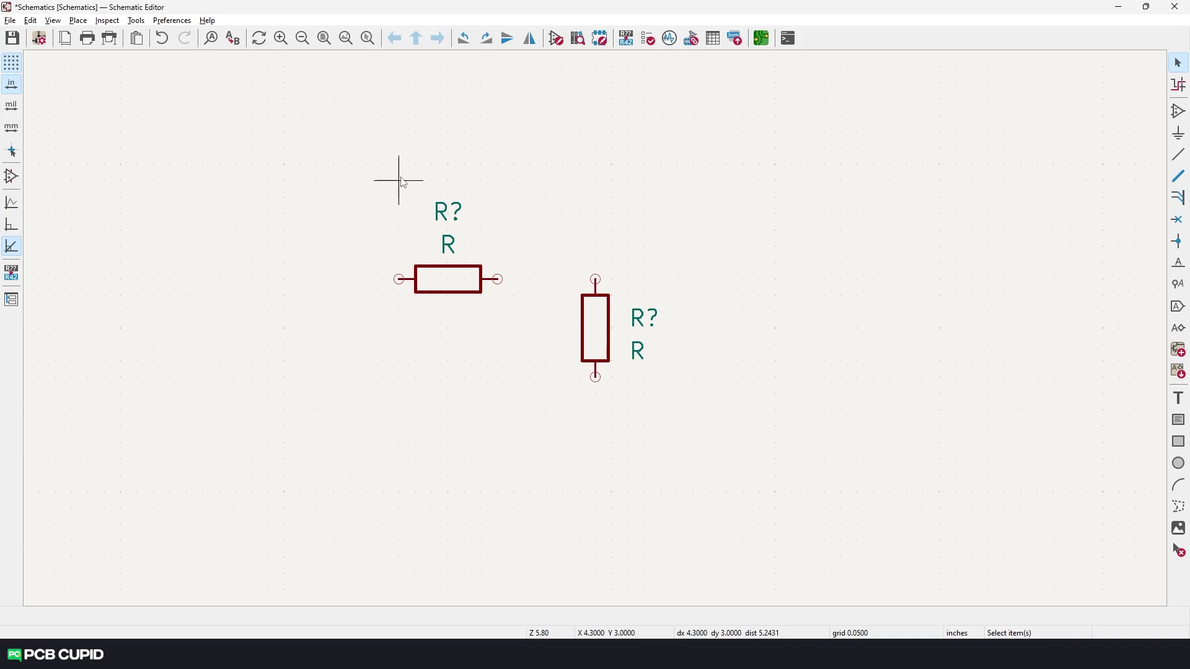
key(m)
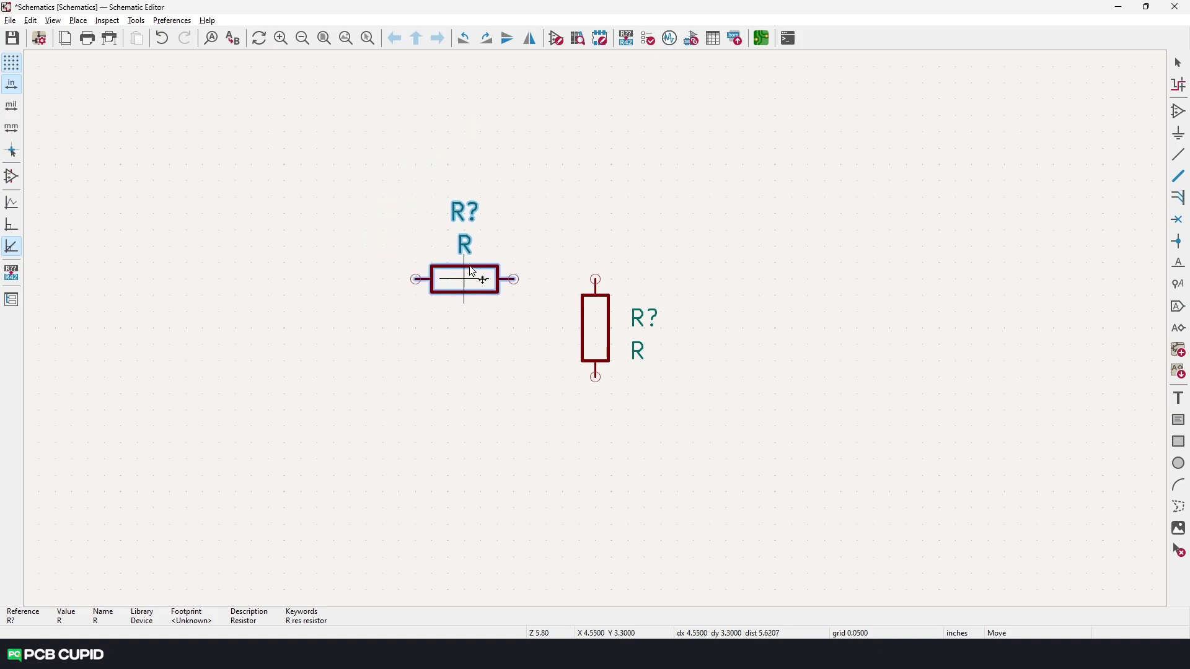
key(r)
key(r)
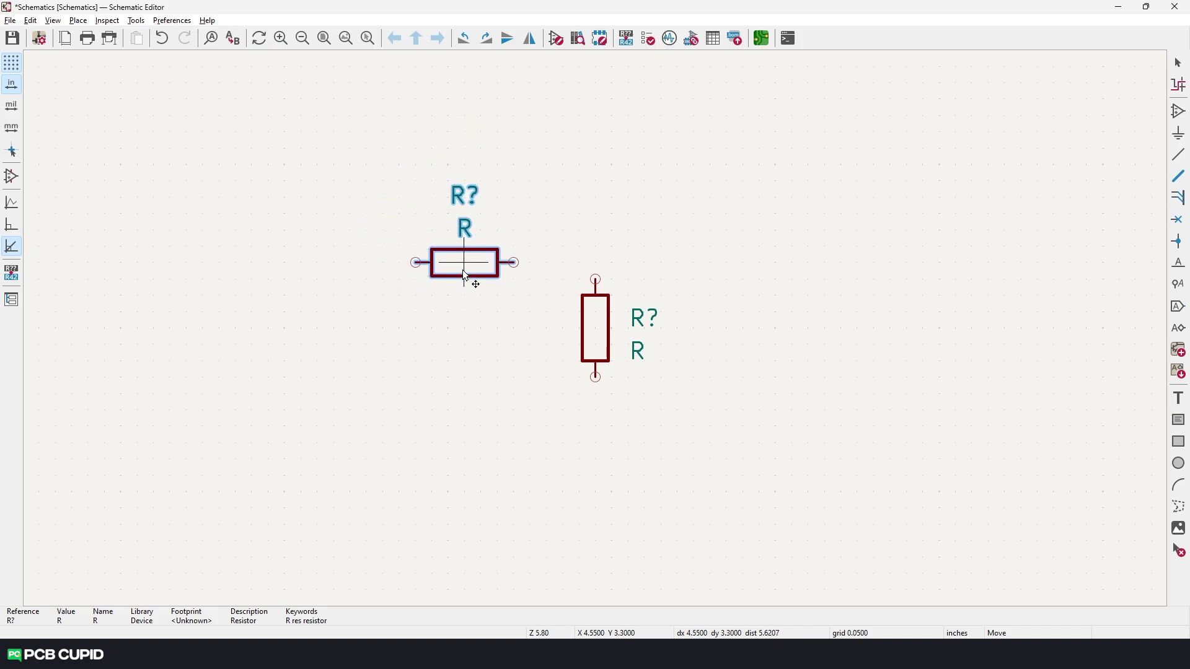
key(r)
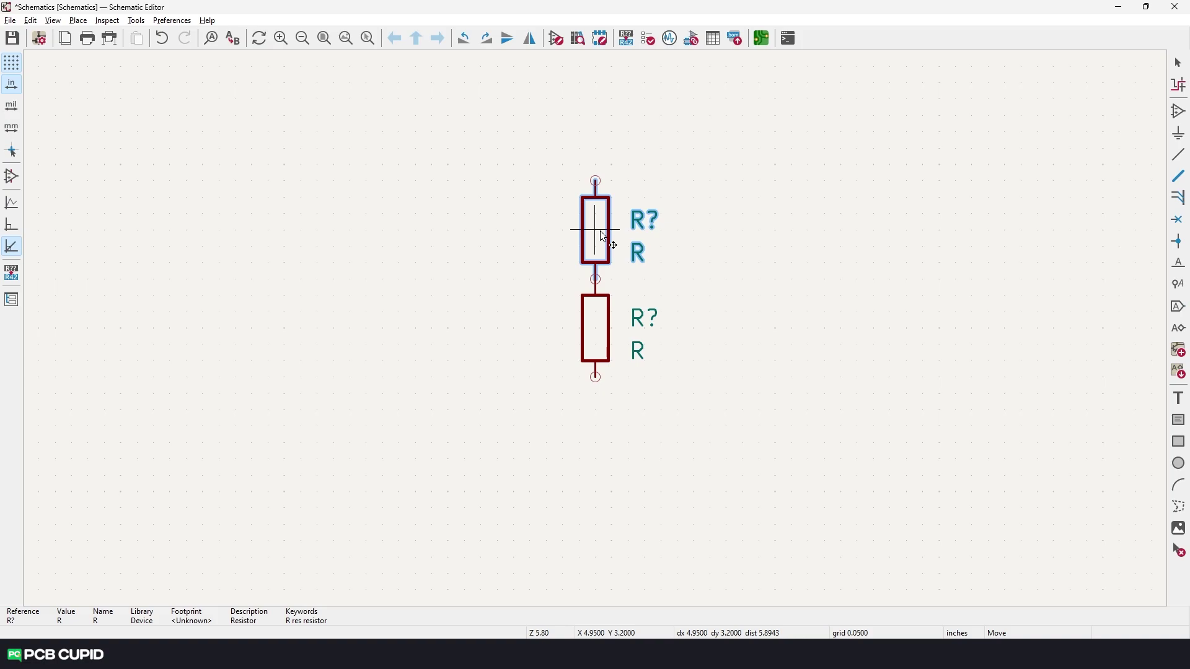
click(600, 231)
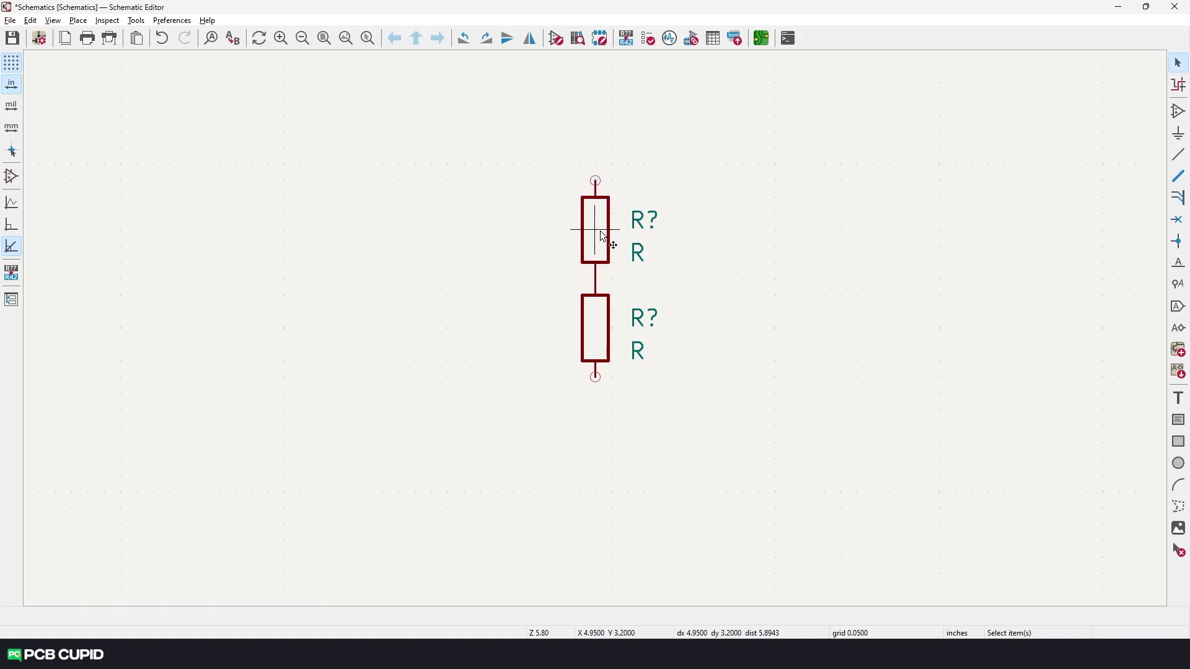
- Place ATtiny85V-10P, LED, third resistor, LDR07, Microphone_Condenser, Battery_Cell and SW_DPDT_x2 on the sheet
scroll(600, 230, down, 4)
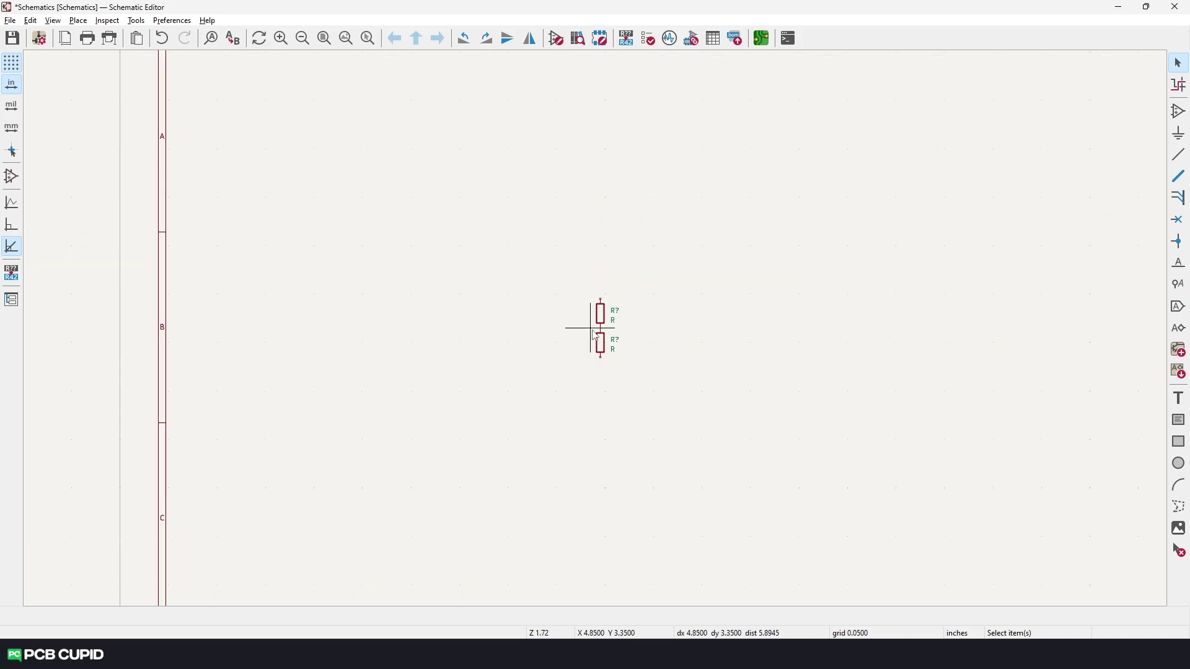
scroll(656, 360, up, 1)
key(a)
click(426, 268)
double_click(425, 268)
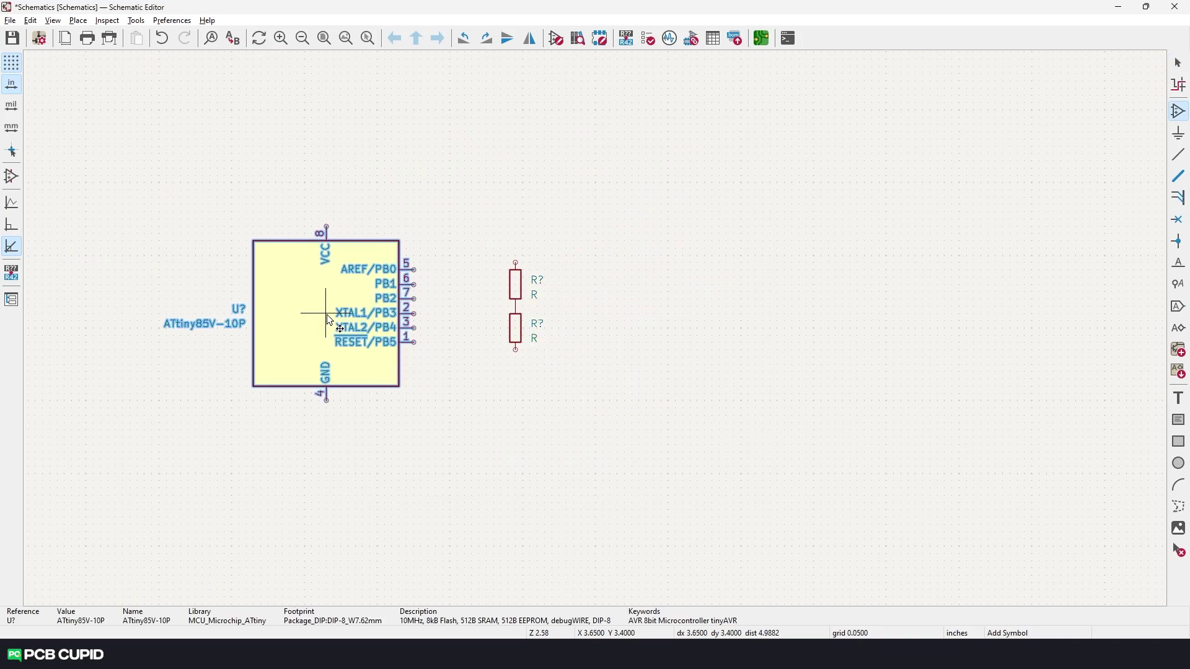
click(325, 314)
text(aMic)
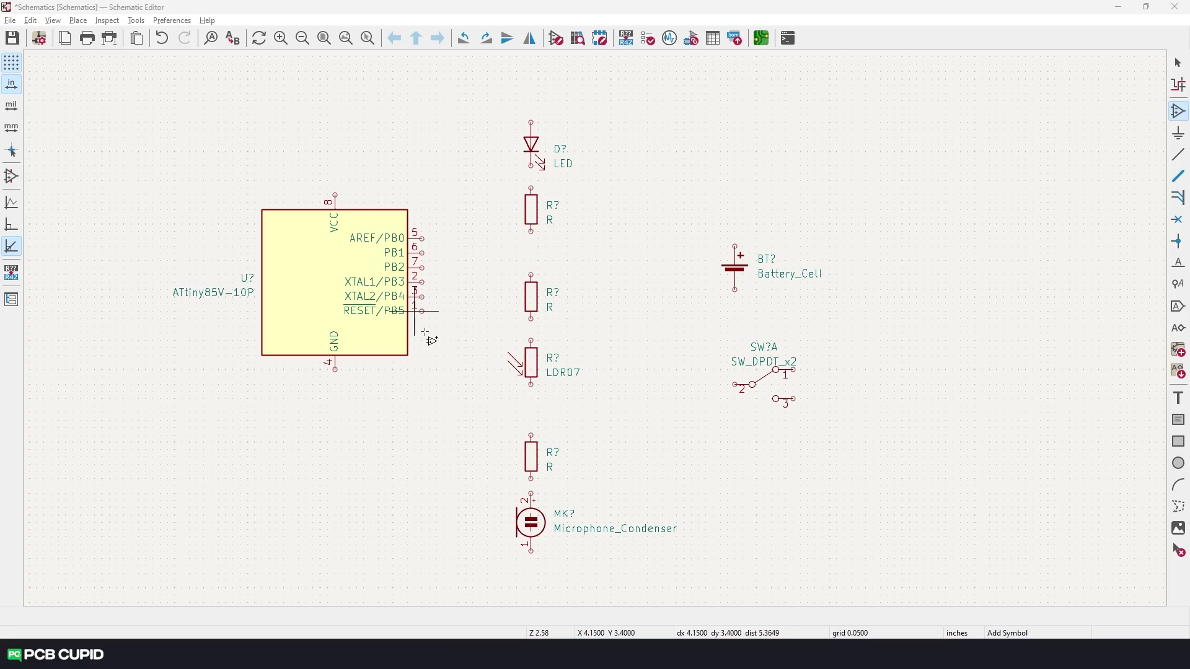
key(Escape)
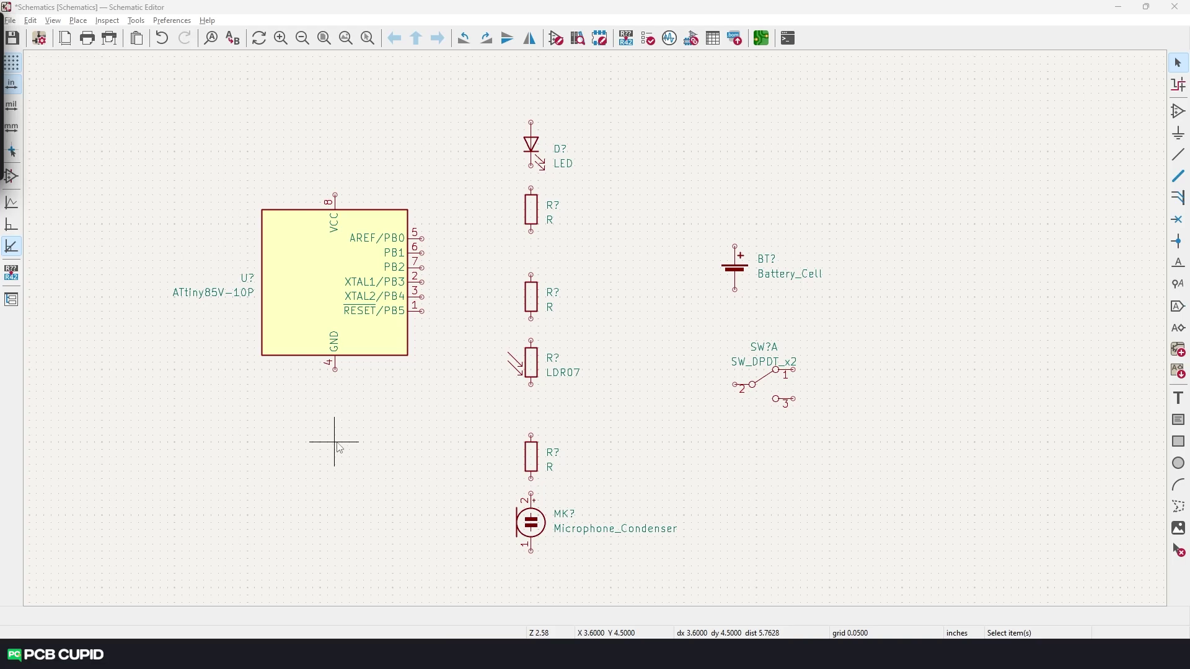
- Place a GND power symbol below the ATtiny85's GND pin
click(1178, 131)
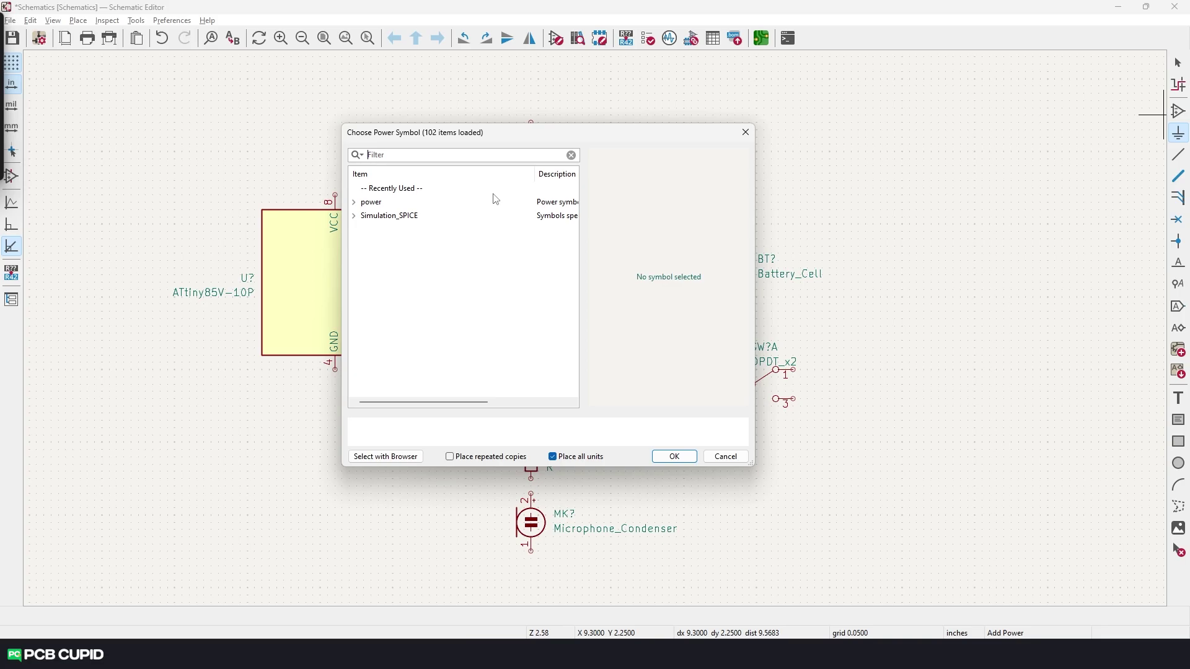
click(460, 157)
text(gnd)
key(Return)
click(335, 391)
- Place a +3.3V power symbol above the ATtiny85's VCC pin
text(a)
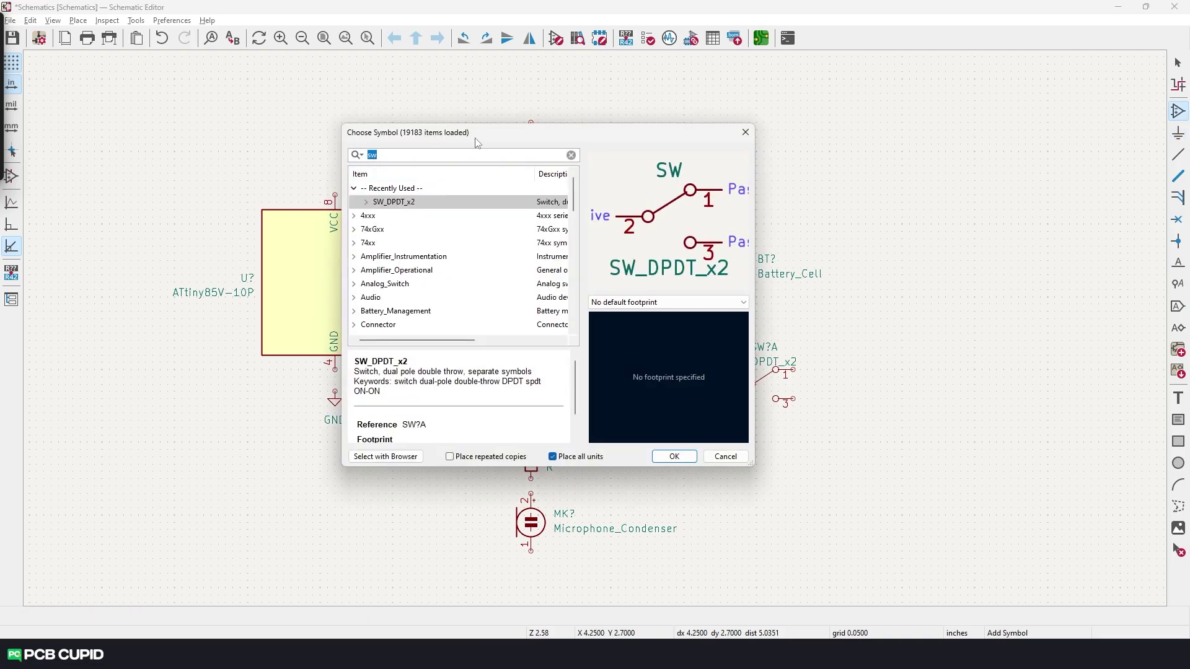
text(3.3v)
key(Return)
click(334, 174)
key(Escape)
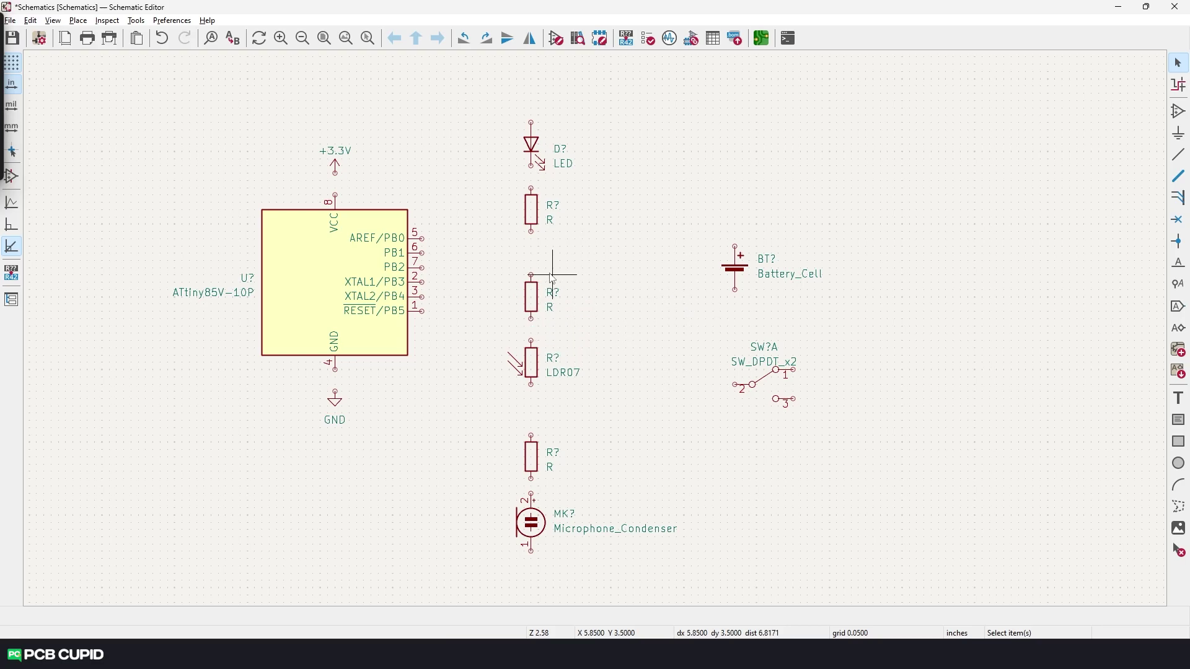
key(Delete)
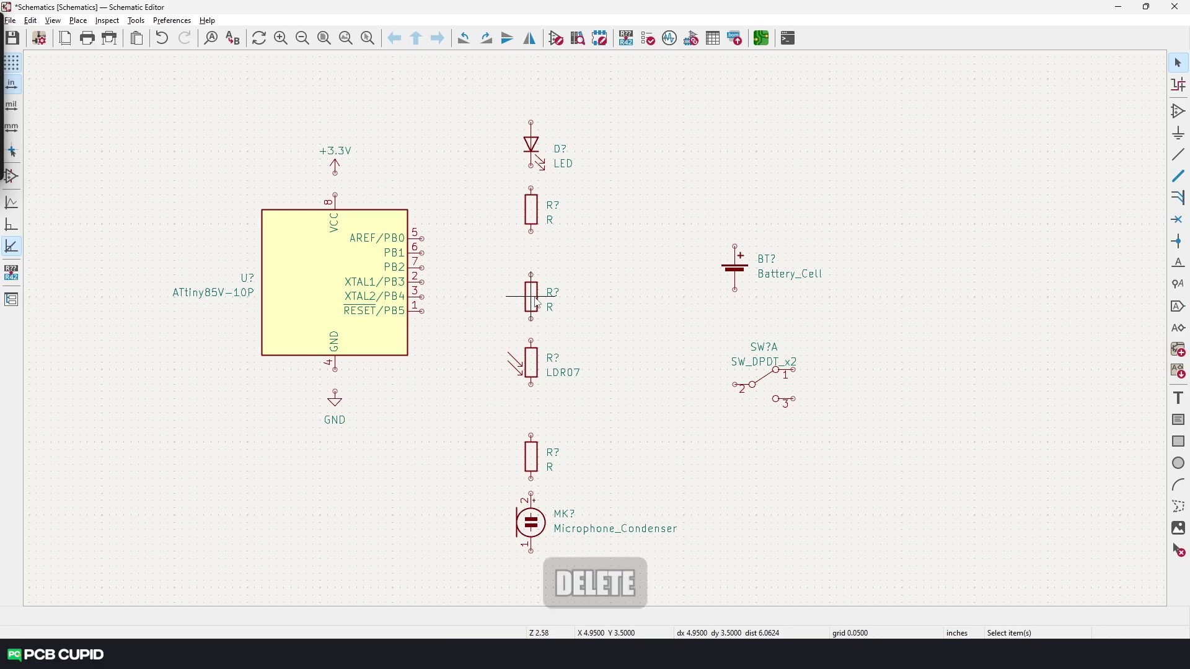
key(ctrl+z)
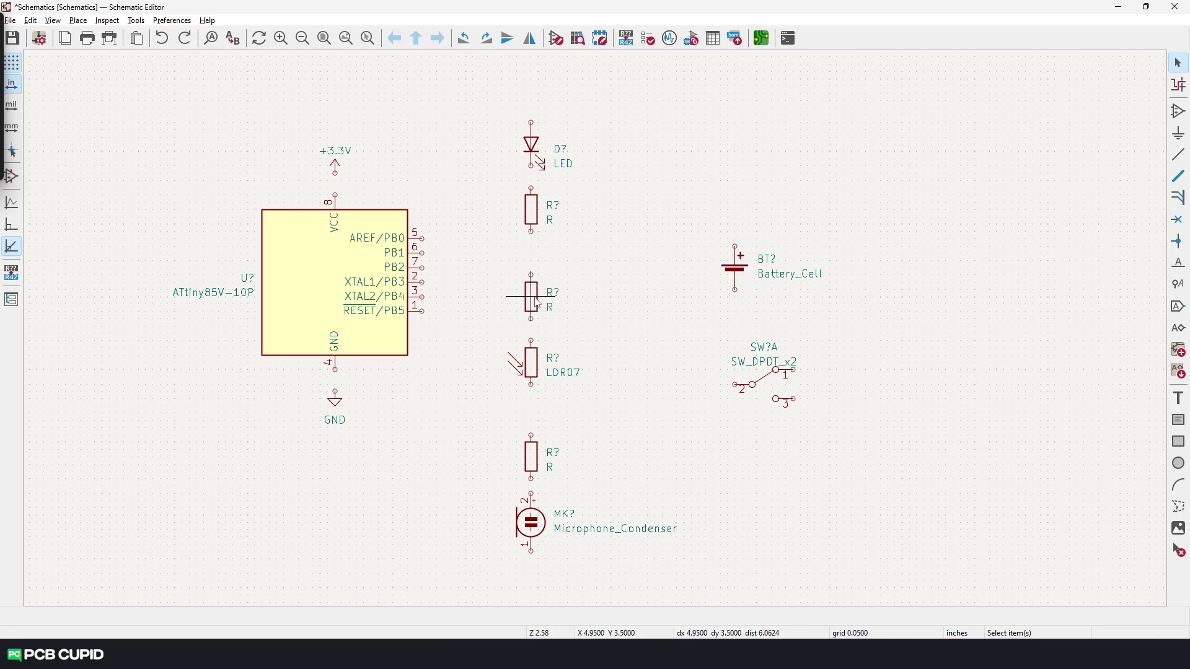
click(1177, 552)
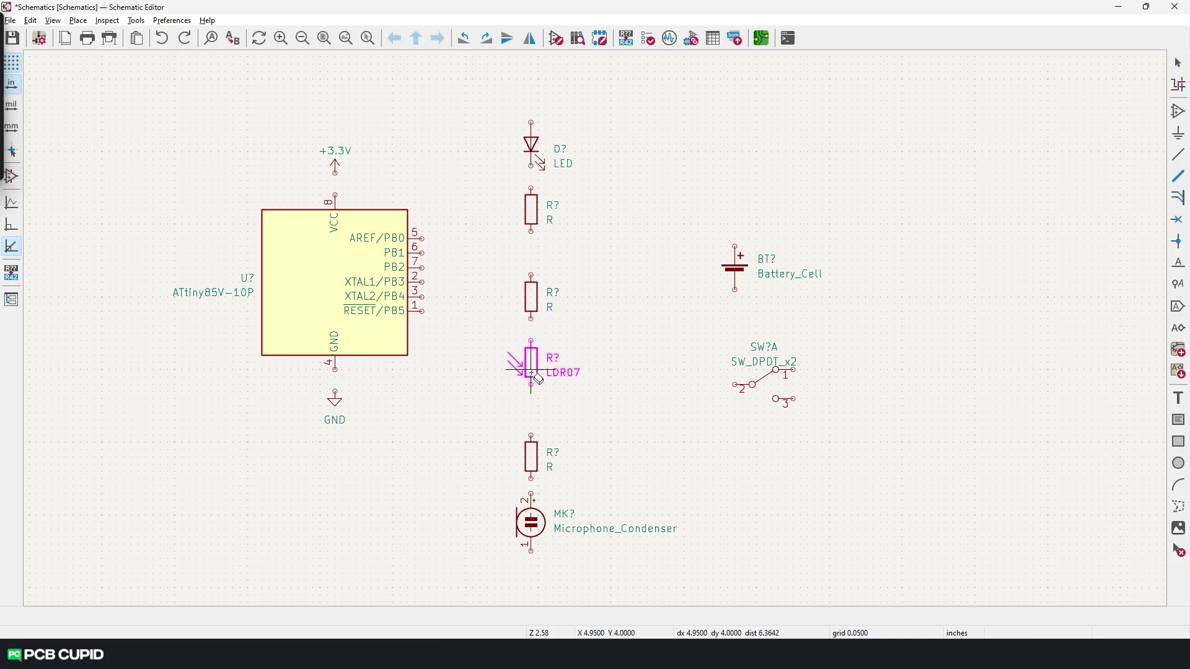
click(532, 304)
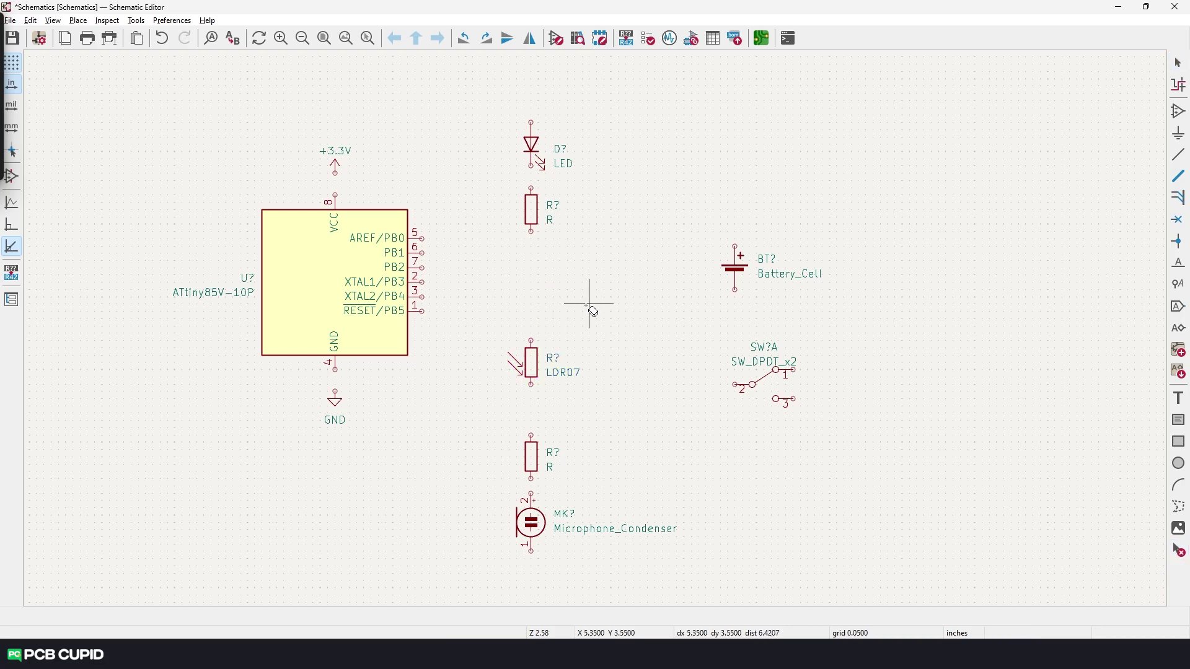
key(ctrl+z)
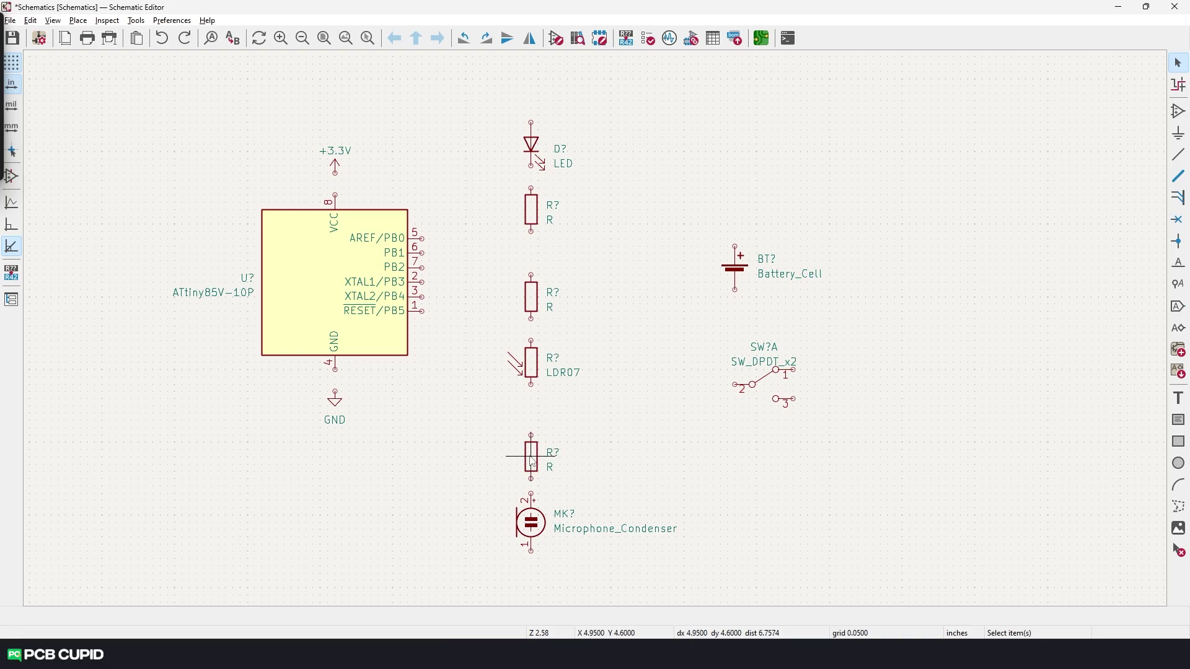
- Set the bottom resistor's value to 5.6k
key(v)
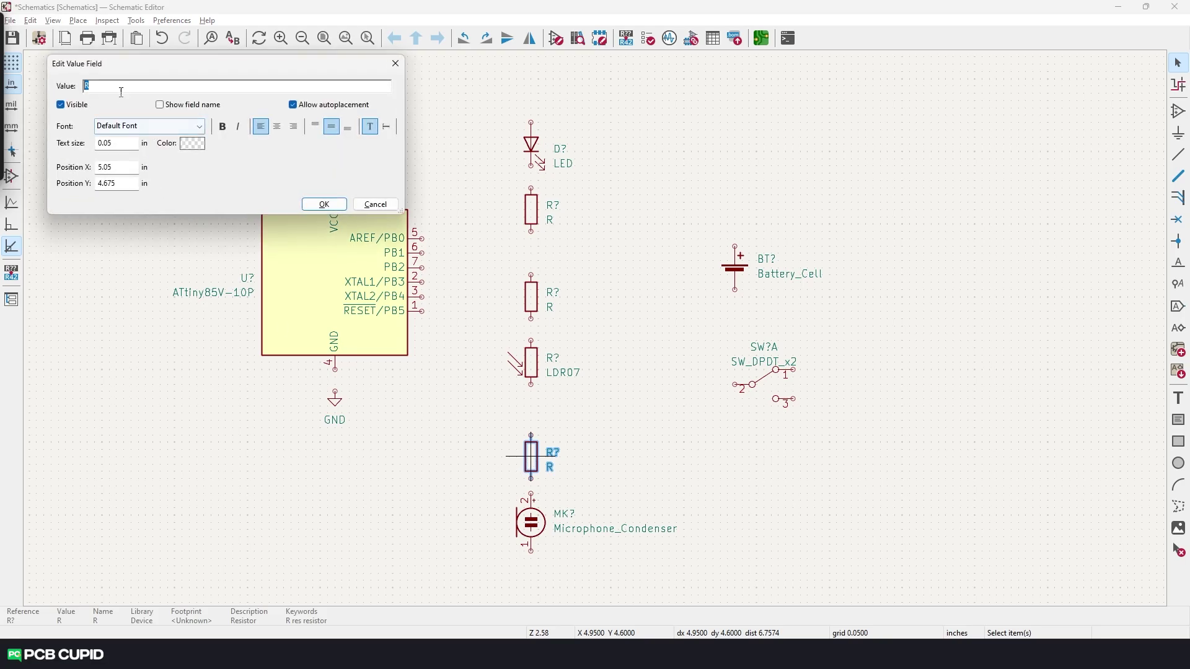
text(5.6k)
key(Tab)
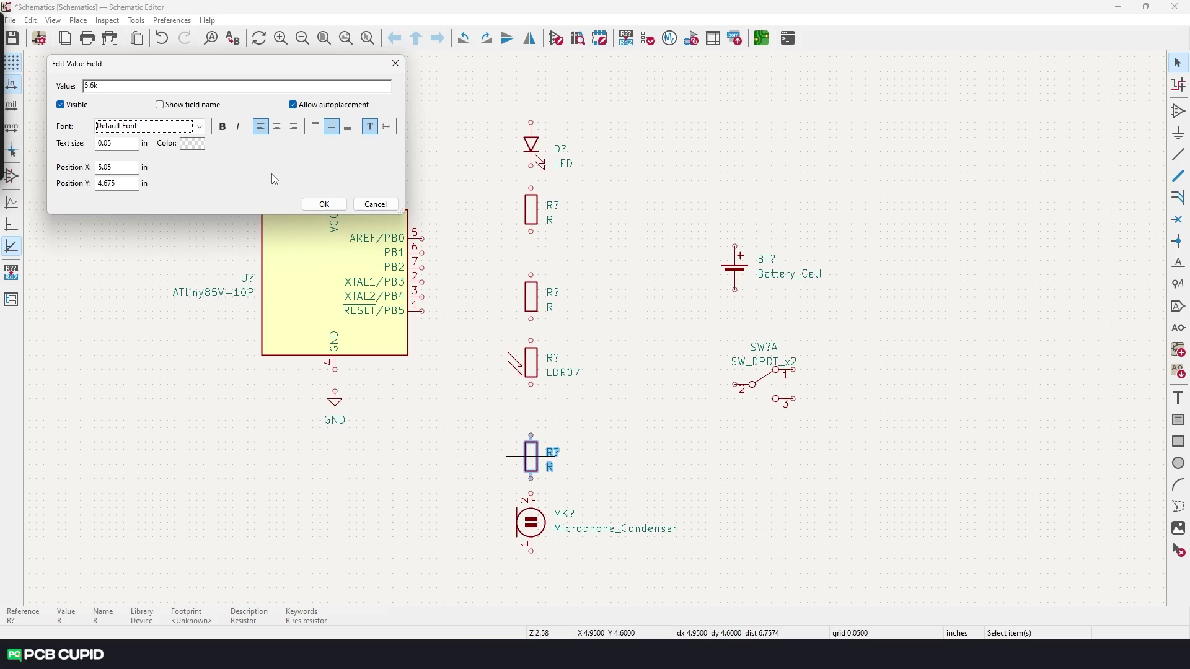
key(Return)
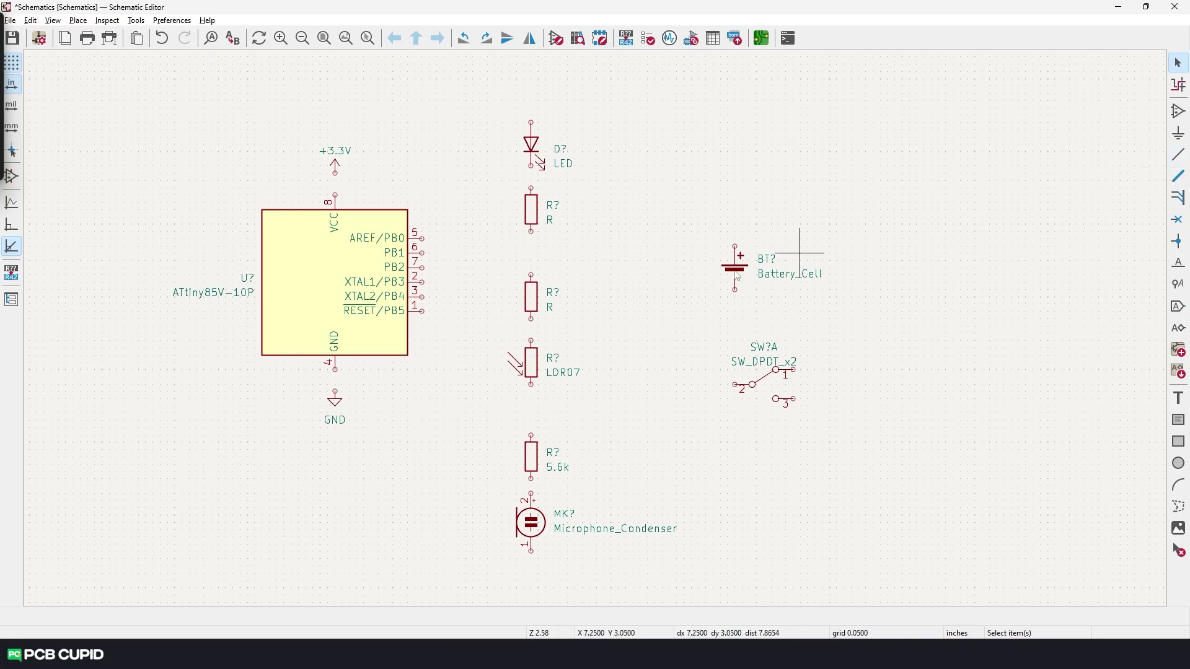
- Wire the ATtiny85's pin 4 (GND) to the ground symbol
key(w)
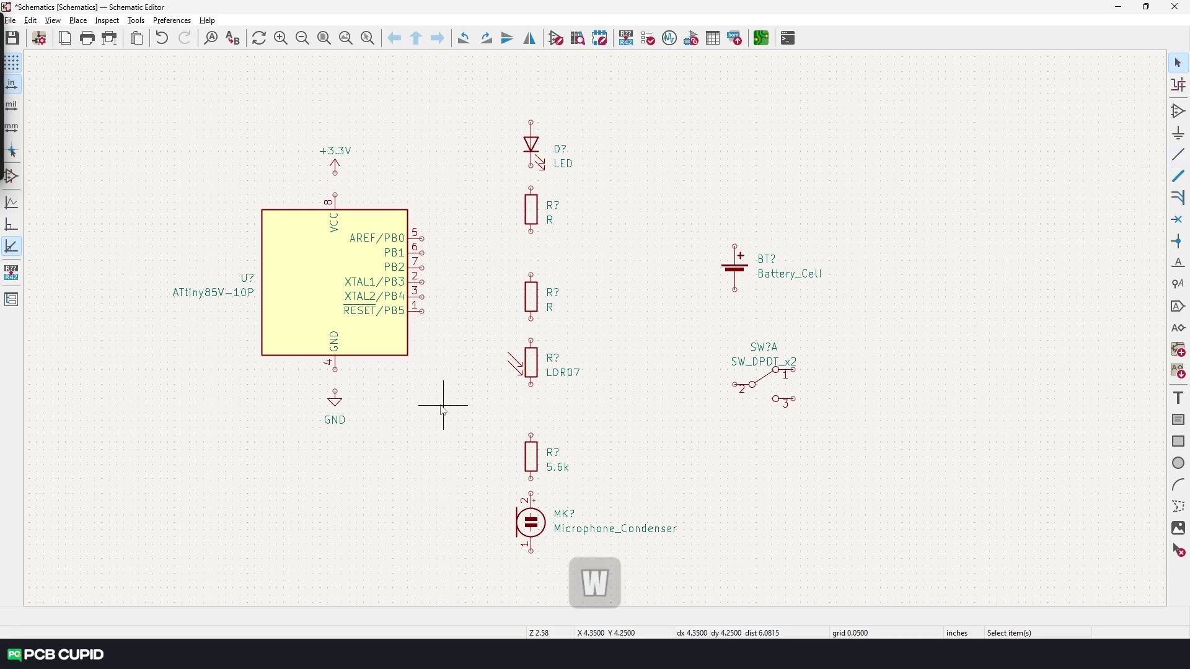
scroll(444, 406, up, 2)
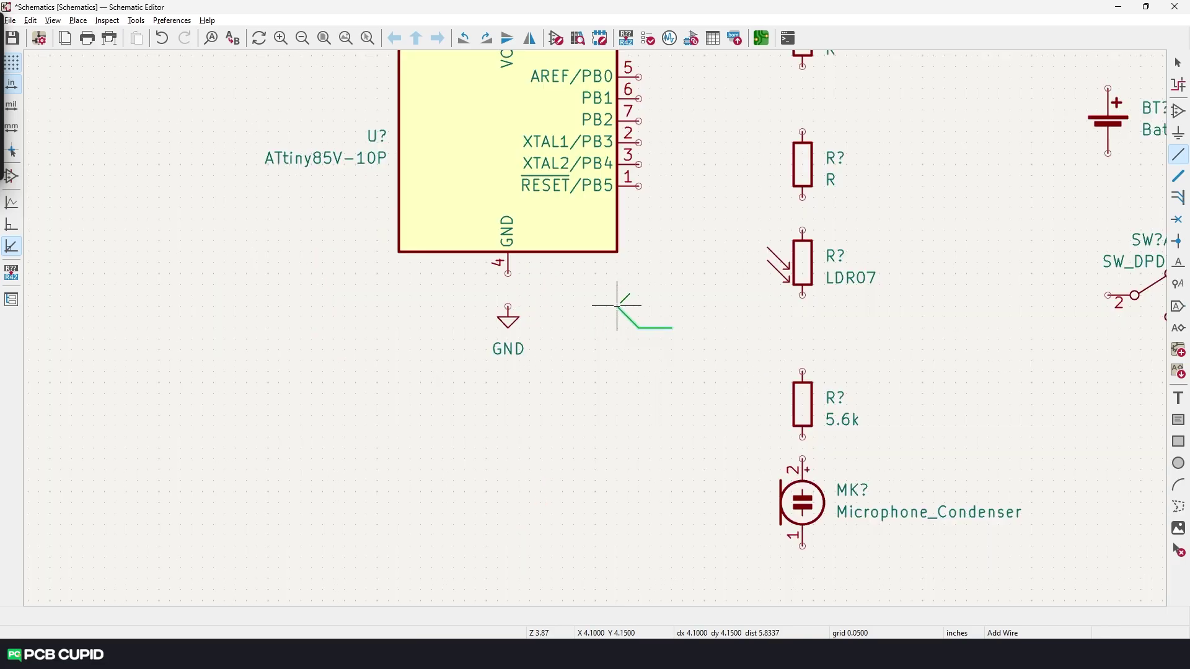
middle_drag(616, 317, 546, 397)
scroll(545, 396, up, 2)
scroll(595, 328, down, 2)
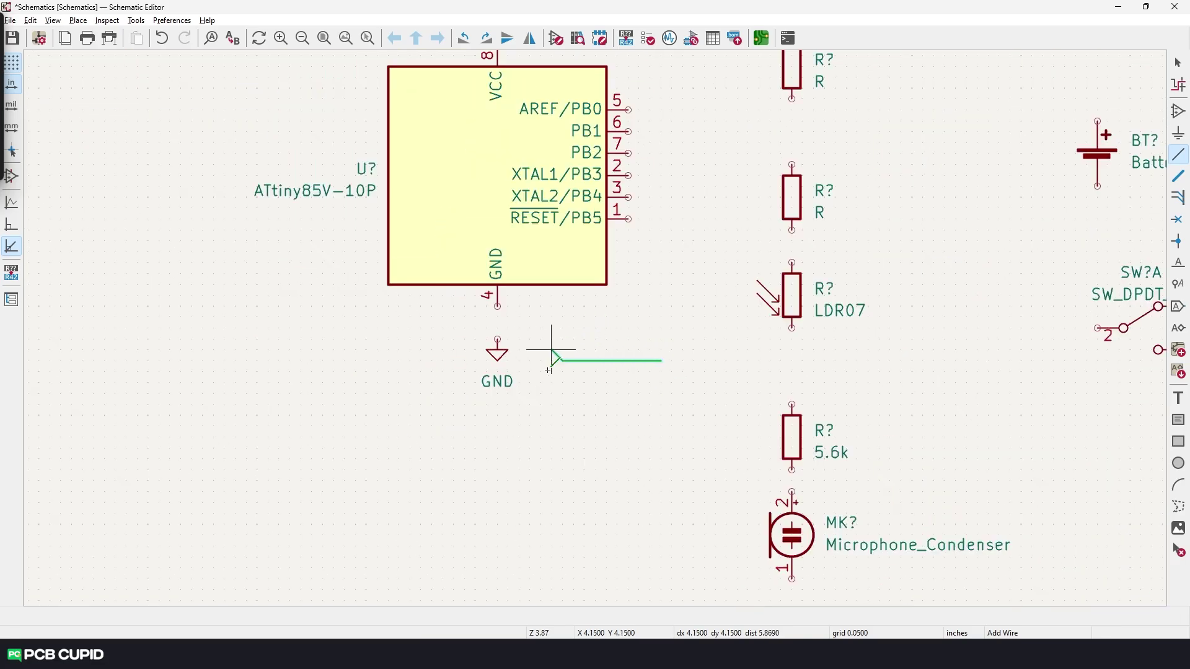
key(Escape)
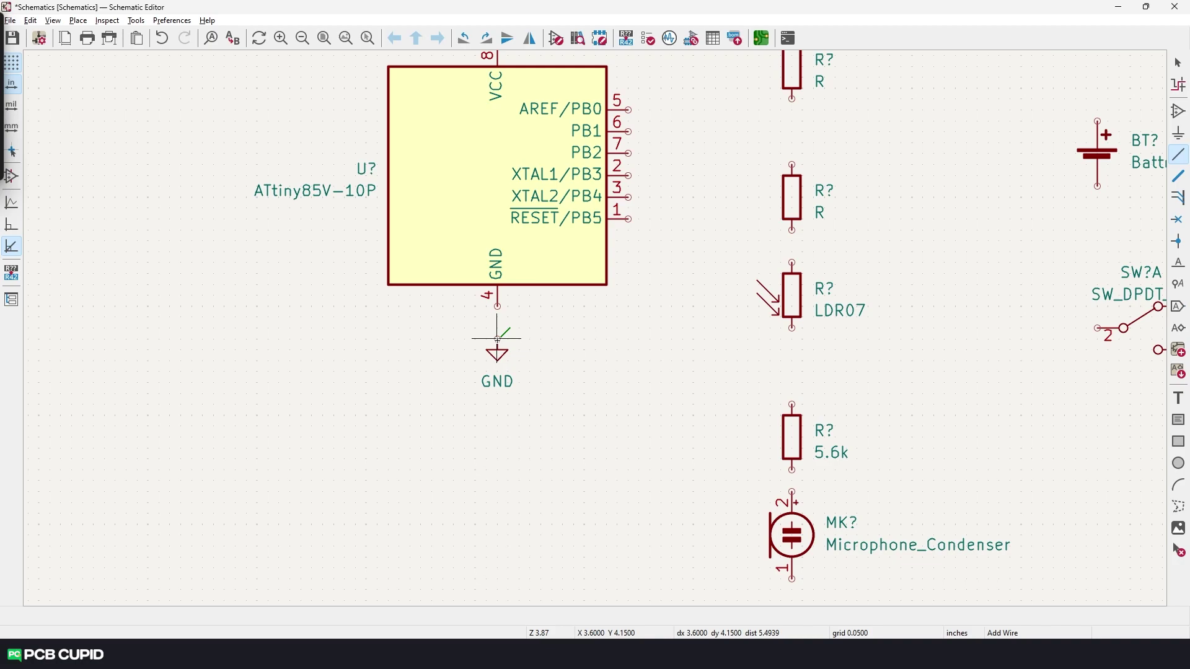
click(497, 306)
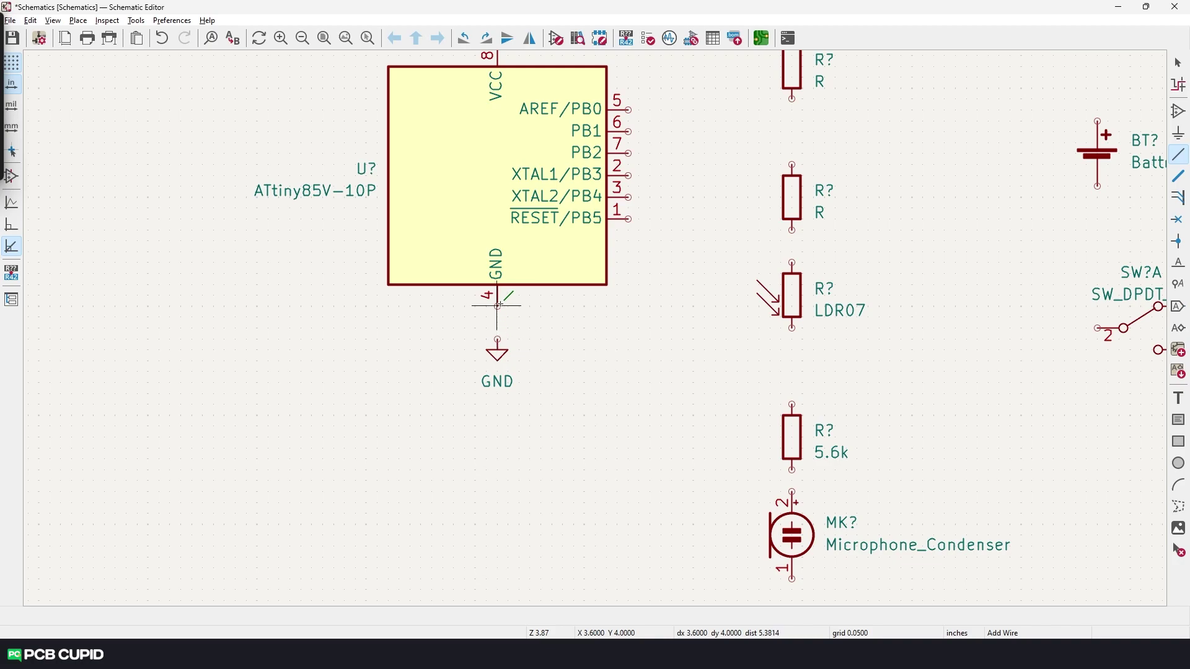
click(499, 339)
- Wire the PB0 pin to the top end of the upper resistor
middle_drag(98, 140, 425, 292)
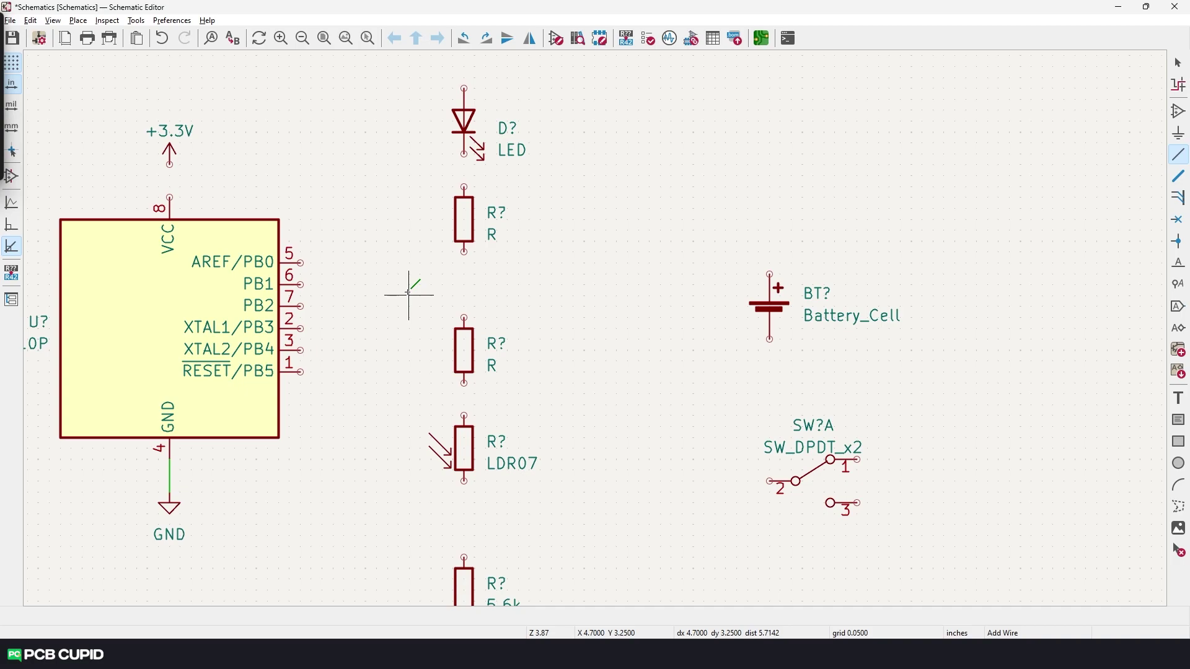
click(300, 263)
click(464, 186)
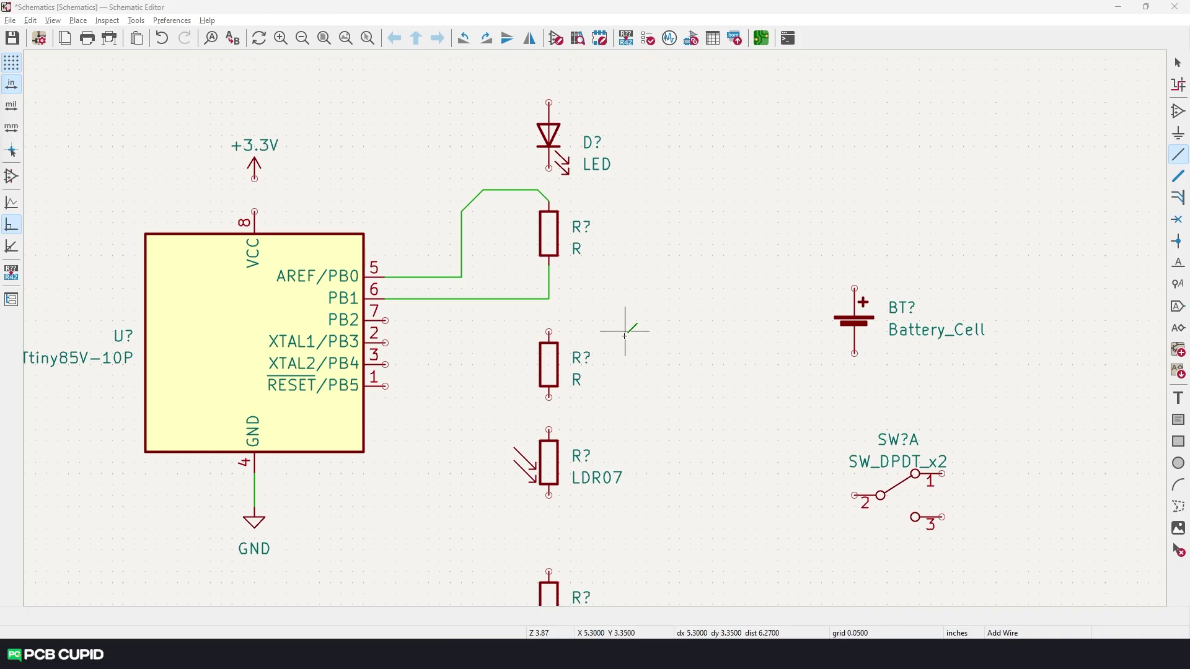
key(Escape)
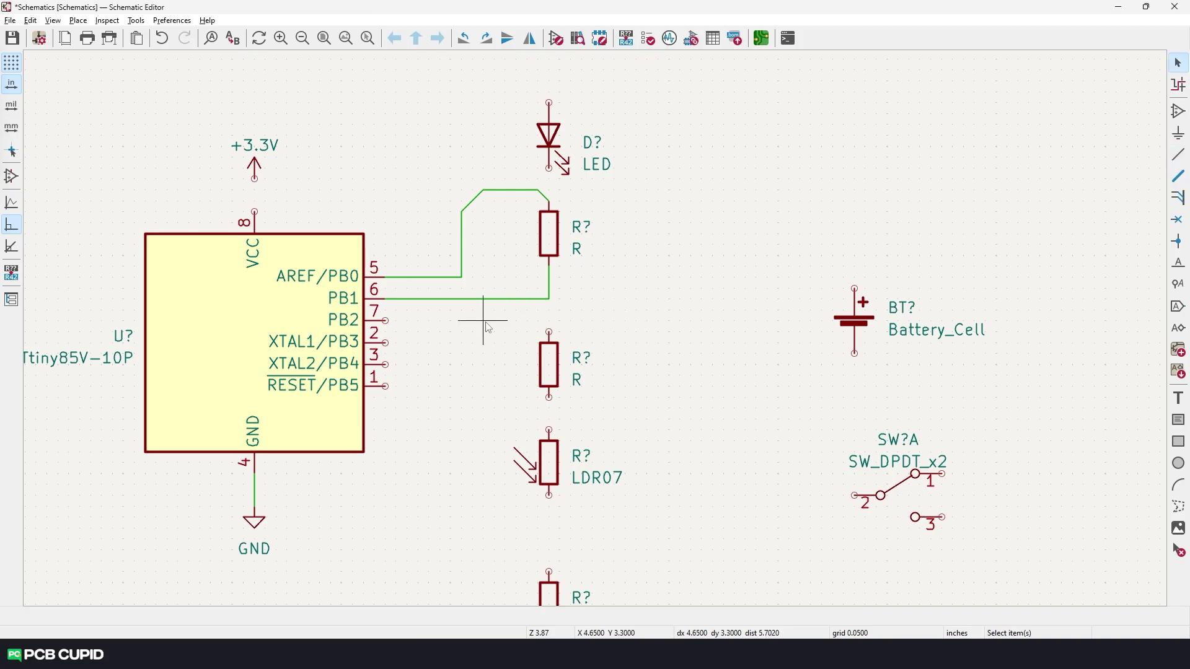
- Colour the PB1-to-resistor wire red (#FF0036FF) in Wire & Bus Properties
key(Escape)
double_click(486, 300)
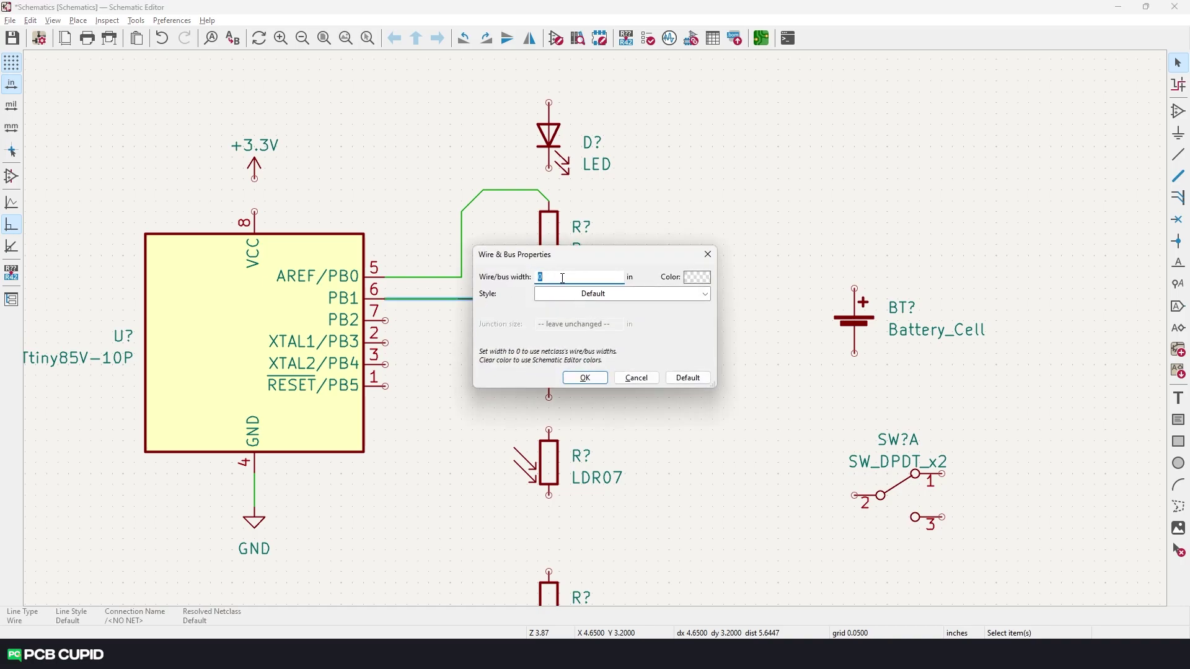
drag(579, 258, 681, 277)
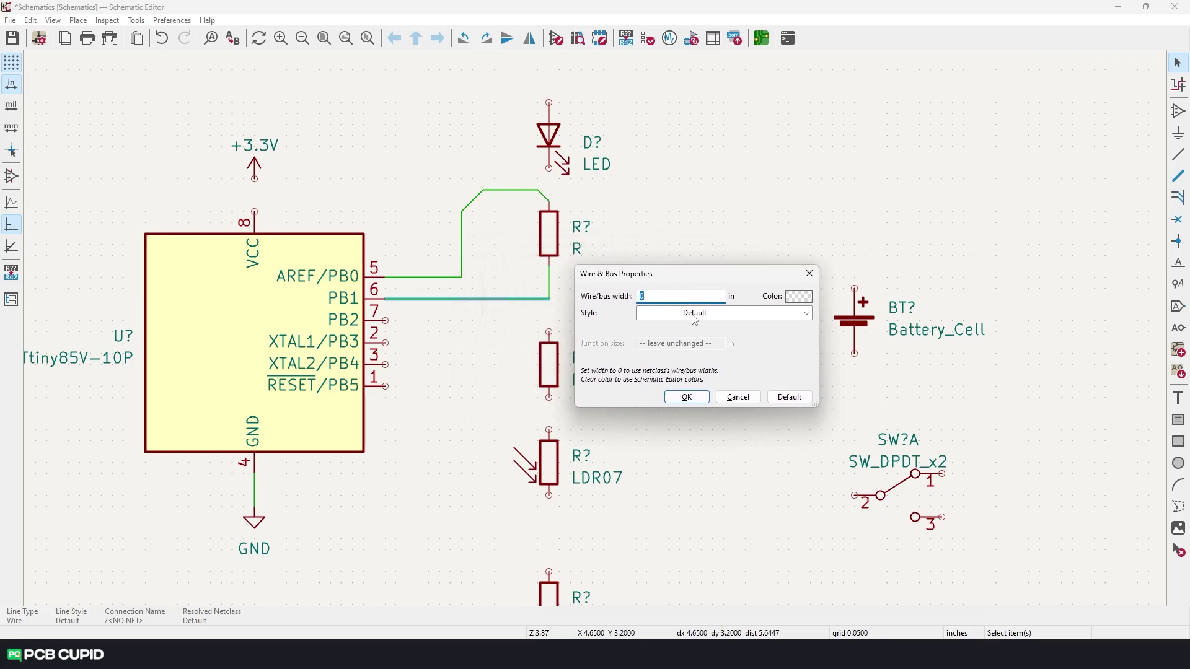
click(798, 296)
drag(768, 334, 830, 354)
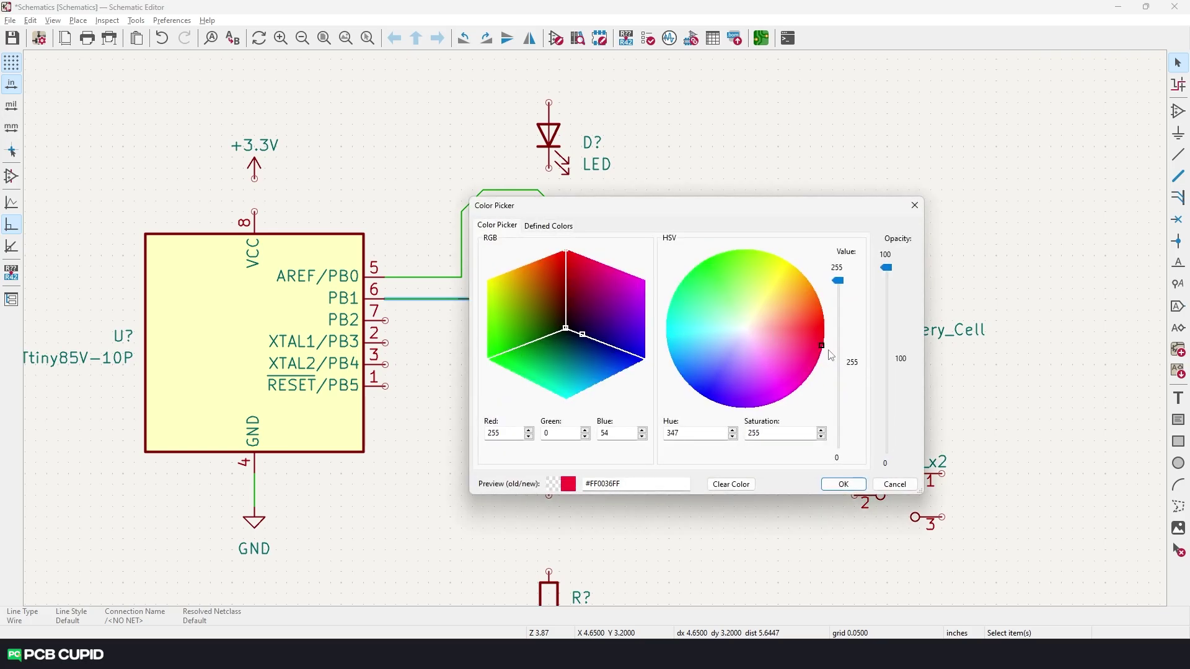
click(843, 484)
key(Return)
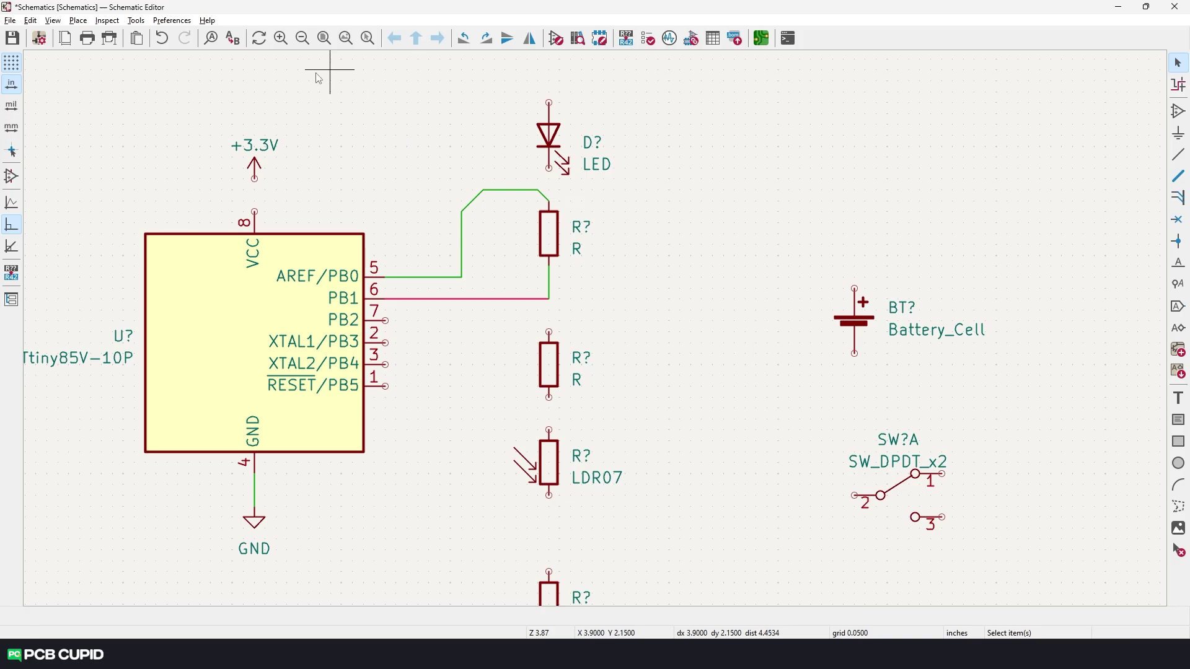
- Undo the last change and wire the +3.3V symbol to the ATtiny85's VCC pin
key(ctrl+z)
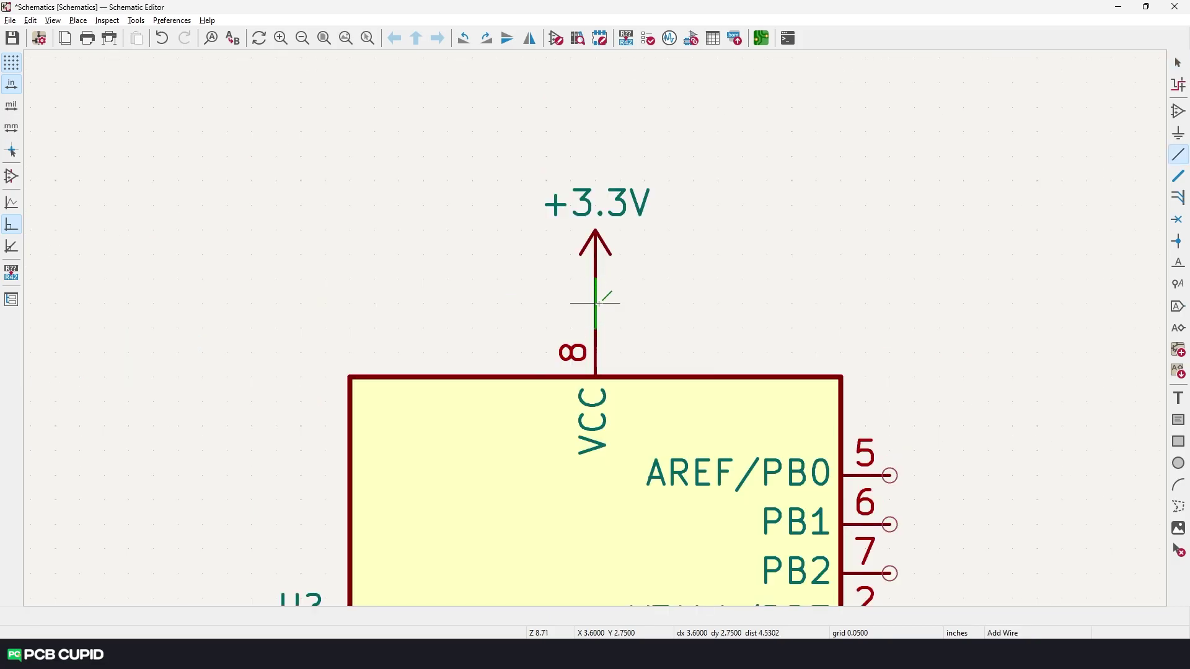
scroll(607, 293, down, 3)
click(659, 332)
click(731, 403)
- Move the LED and its resistor below the LDR
middle_drag(737, 326, 540, 282)
key(Escape)
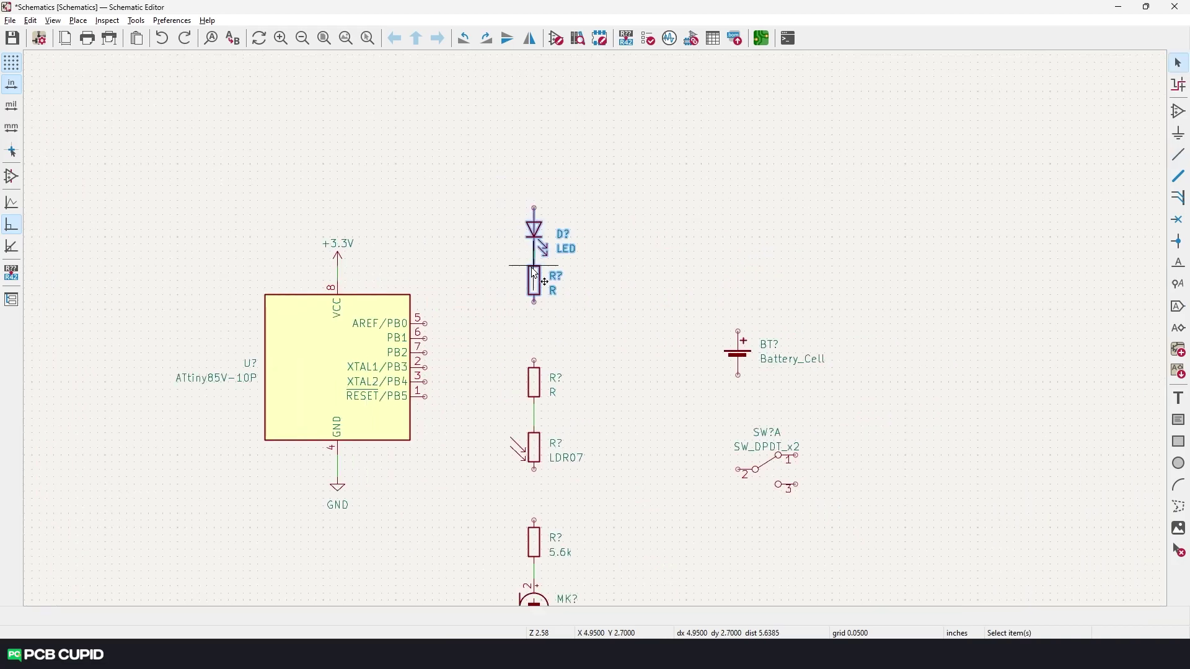
drag(543, 281, 669, 504)
scroll(669, 505, up, 3)
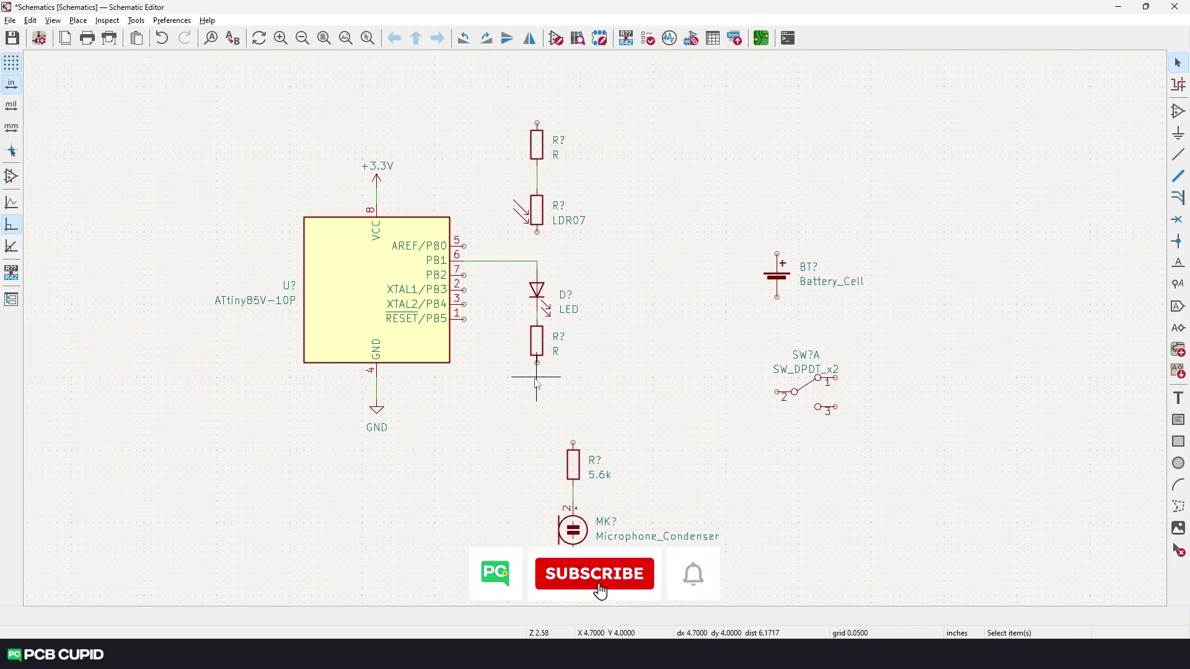
scroll(547, 380, up, 2)
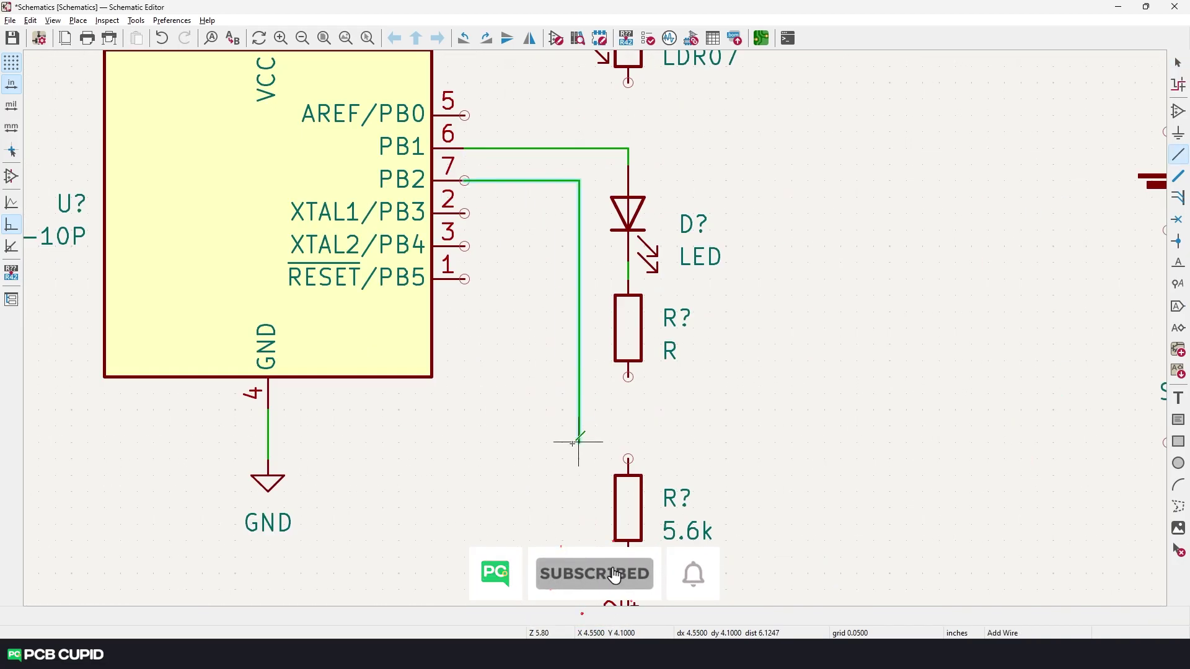
scroll(574, 442, down, 3)
- End the PB2 wire at the 5.6k resistor and run ground to the microphone and LED resistor
click(462, 398)
click(302, 383)
click(462, 514)
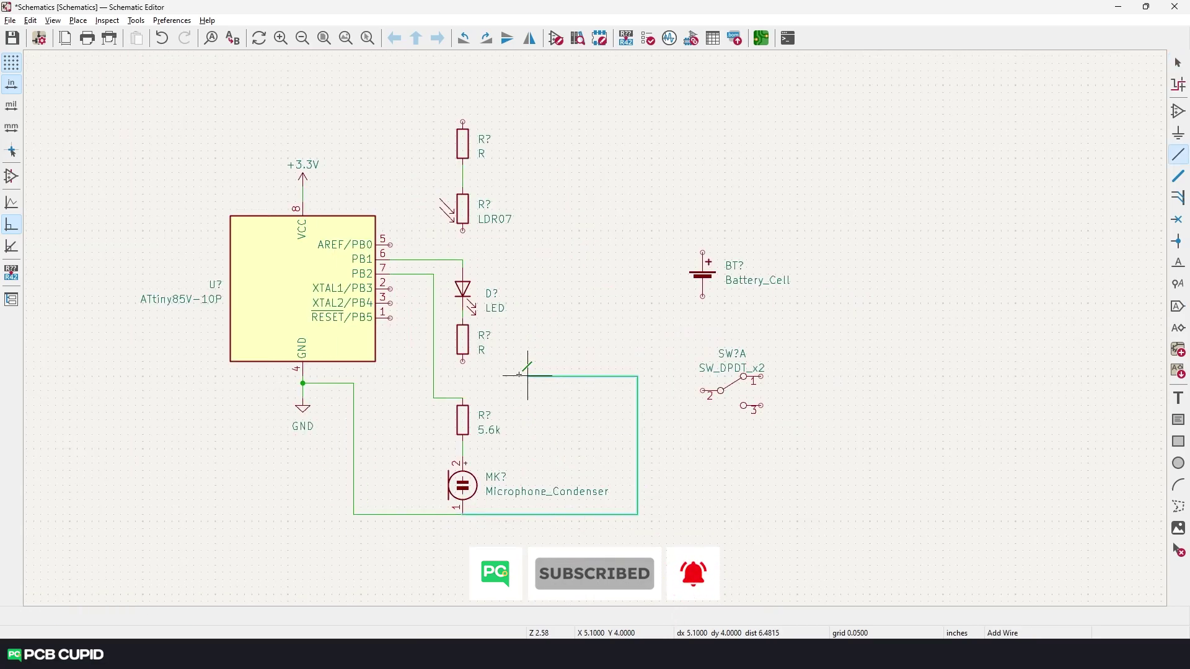
click(462, 361)
- Wire the PB4 pin up to the junction between R and LDR07
scroll(469, 244, up, 2)
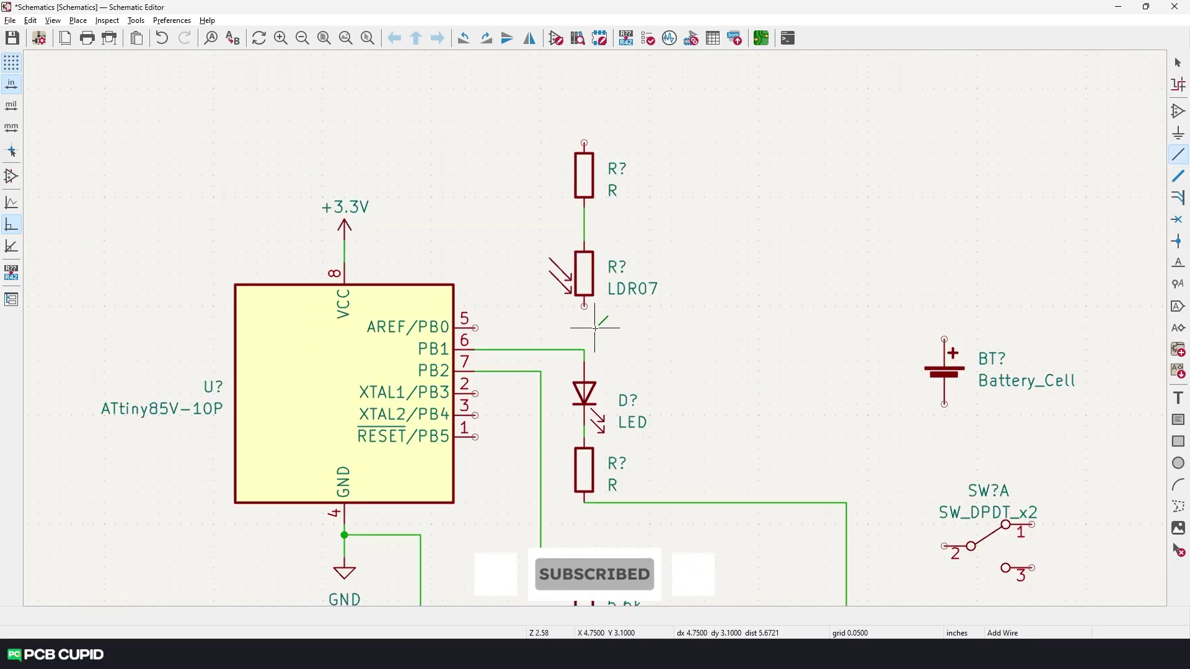
click(475, 416)
click(508, 220)
click(584, 219)
- Connect the top resistor's pin to the +3.3V wire
scroll(685, 403, down, 2)
scroll(595, 328, up, 2)
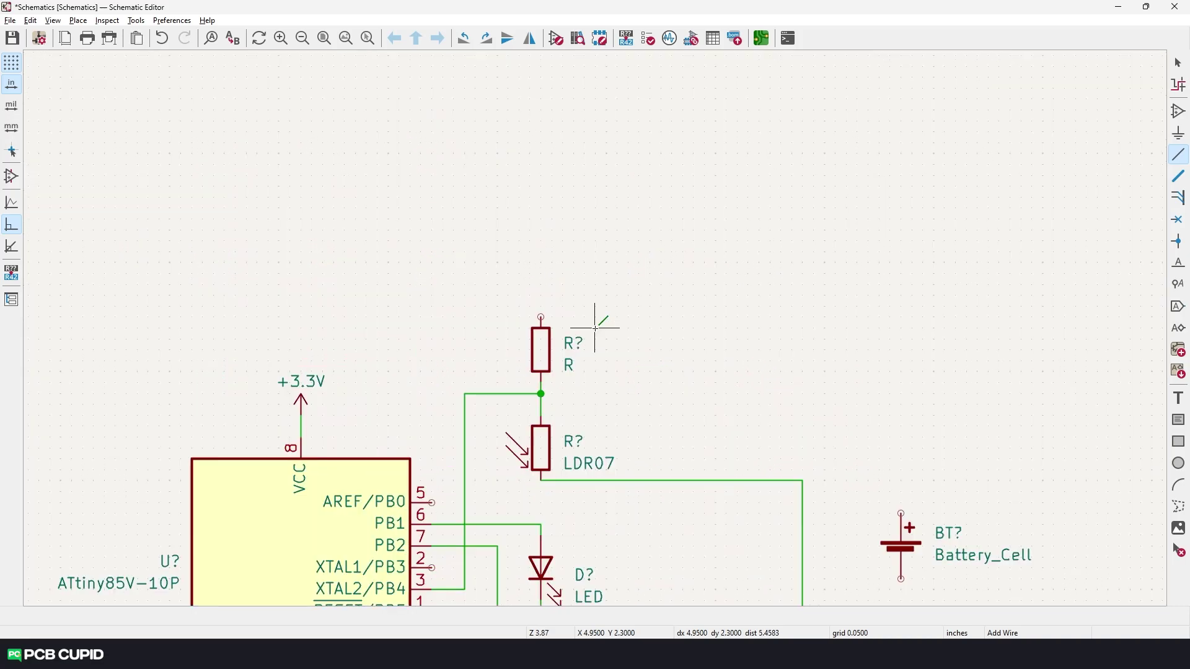
click(541, 317)
click(387, 428)
click(301, 428)
- Select the PB2 wire segment to reposition it
scroll(301, 427, down, 2)
key(Escape)
click(384, 244)
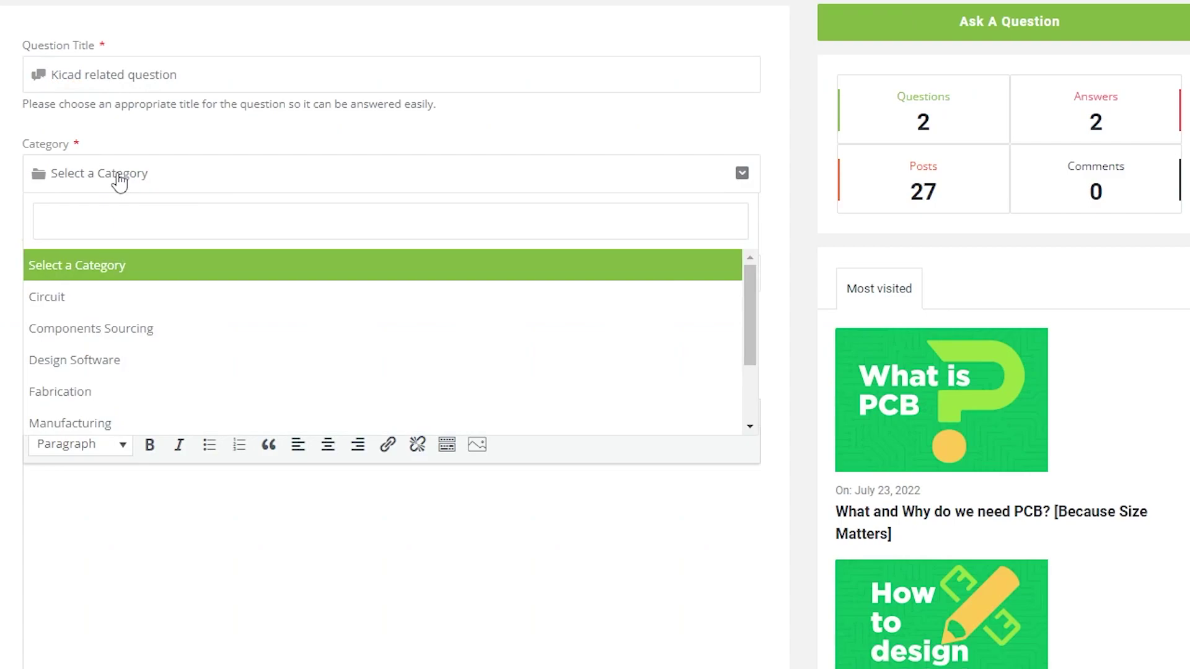
- Set the question's category to Design Software
scroll(101, 324, down, 3)
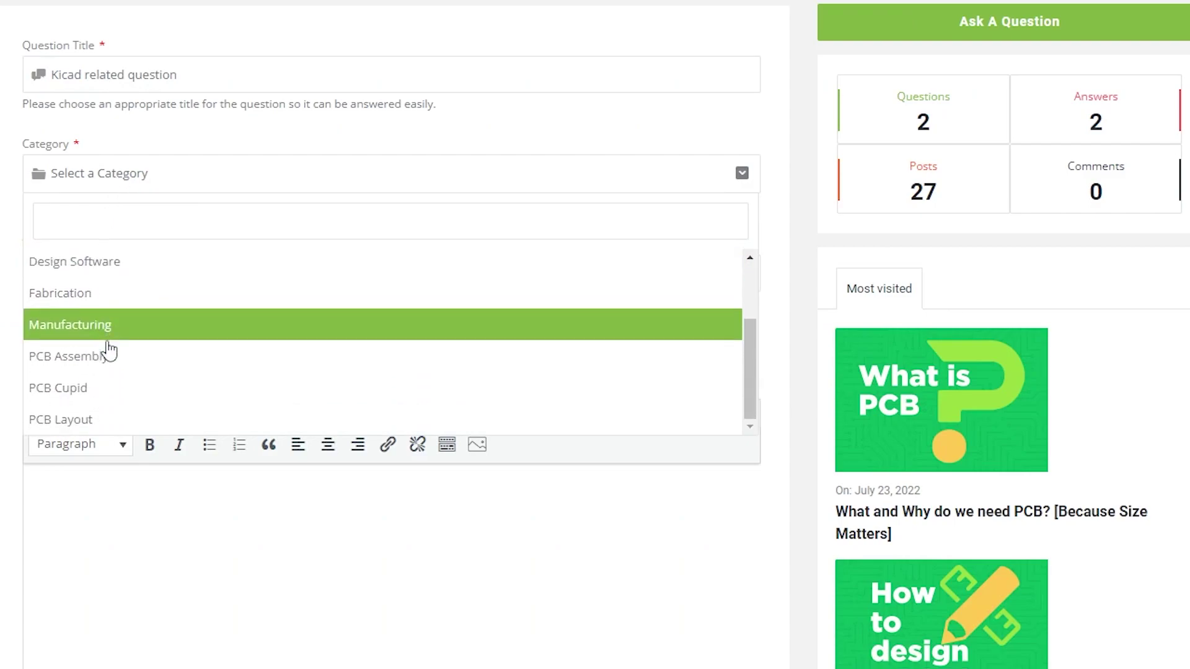
scroll(124, 371, up, 3)
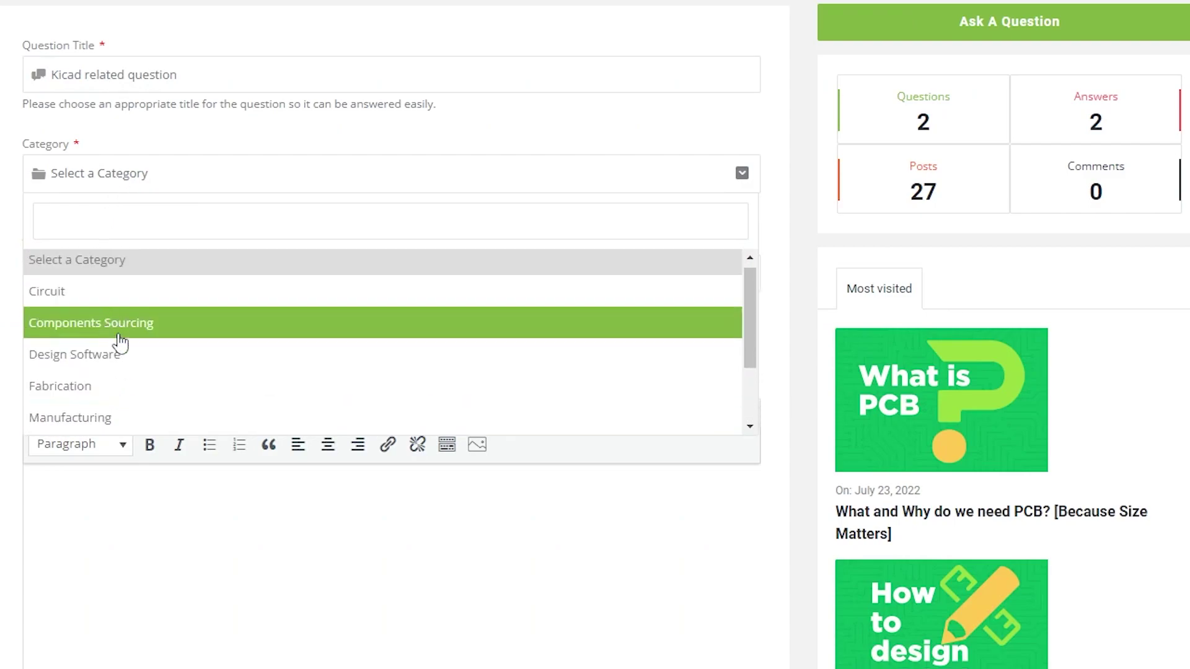
click(121, 355)
- Add the tag 'kicad' to the question
click(121, 268)
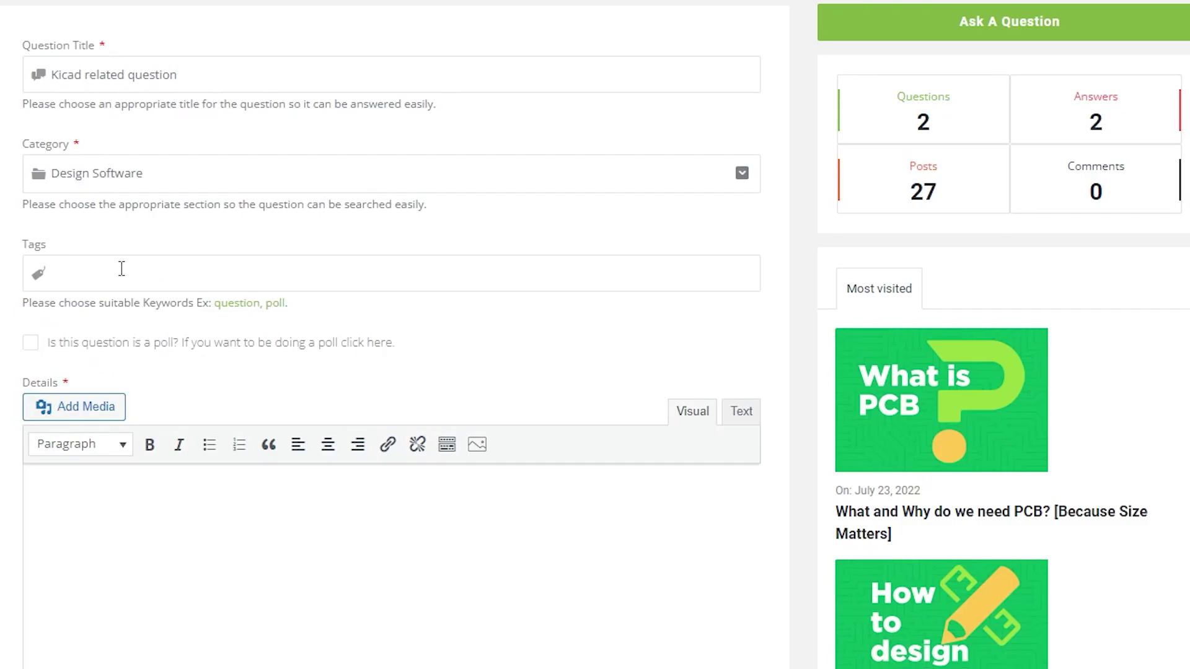
text(kicad ab)
key(BackSpace)
key(BackSpace)
key(BackSpace)
key(Return)
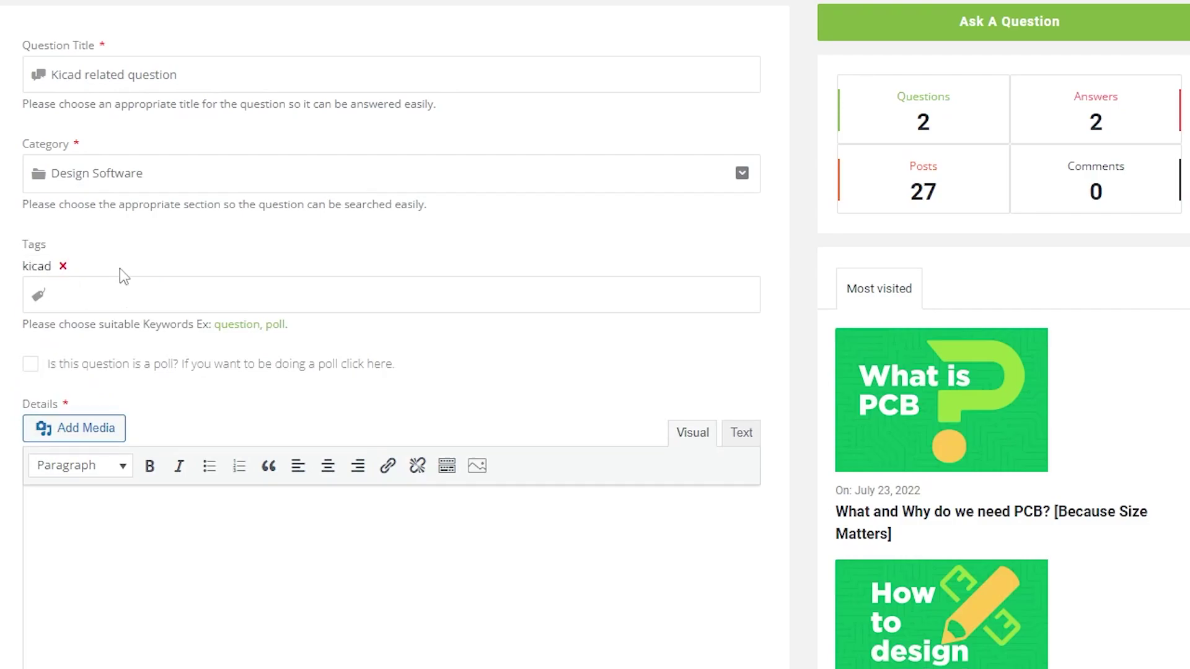